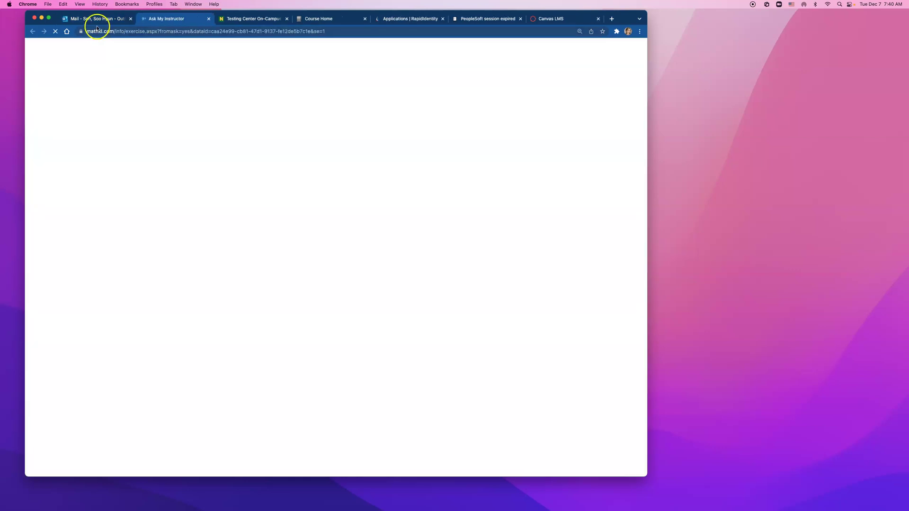
# - Go from the instructor's question email to the MathXL exercise on vehicle weight and braking-distance variability
pyautogui.click(97, 21)
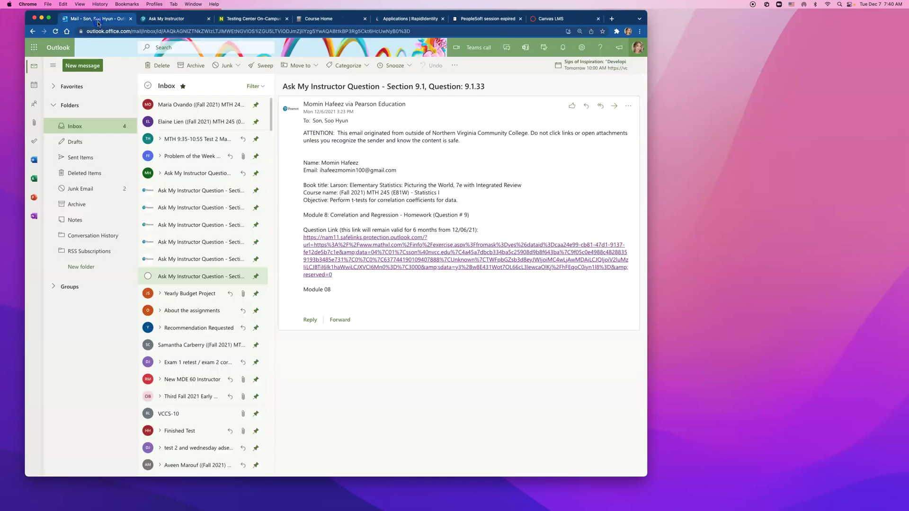
pyautogui.click(160, 19)
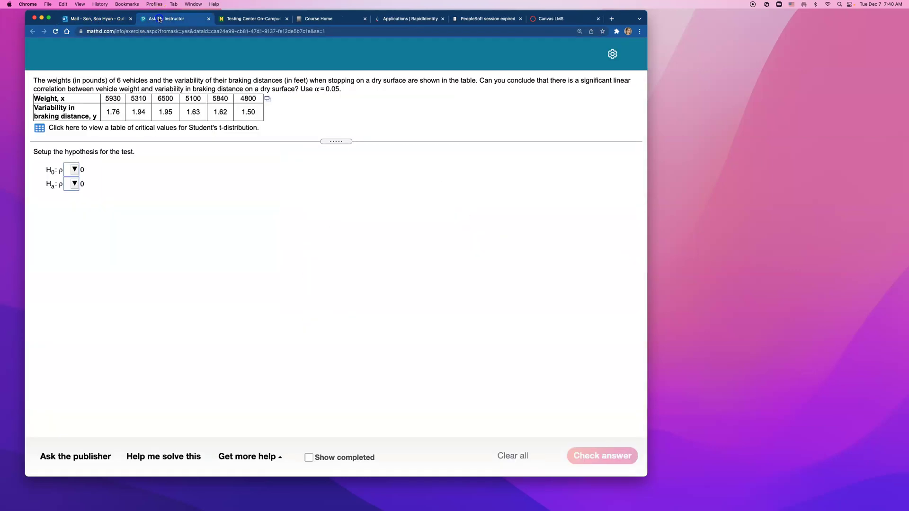
# - Answer H₀: ρ = 0 and Hₐ: ρ ≠ 0, have them checked, then launch StatCrunch from help
pyautogui.click(72, 170)
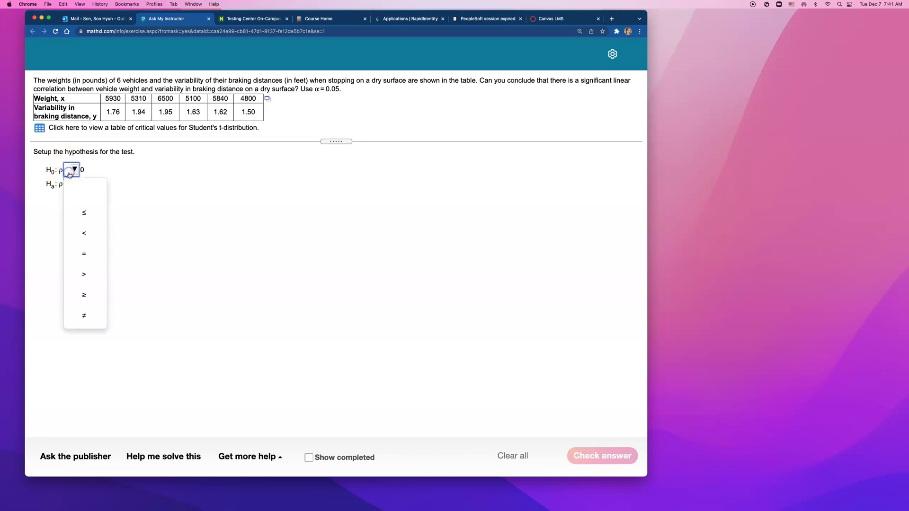
pyautogui.click(81, 256)
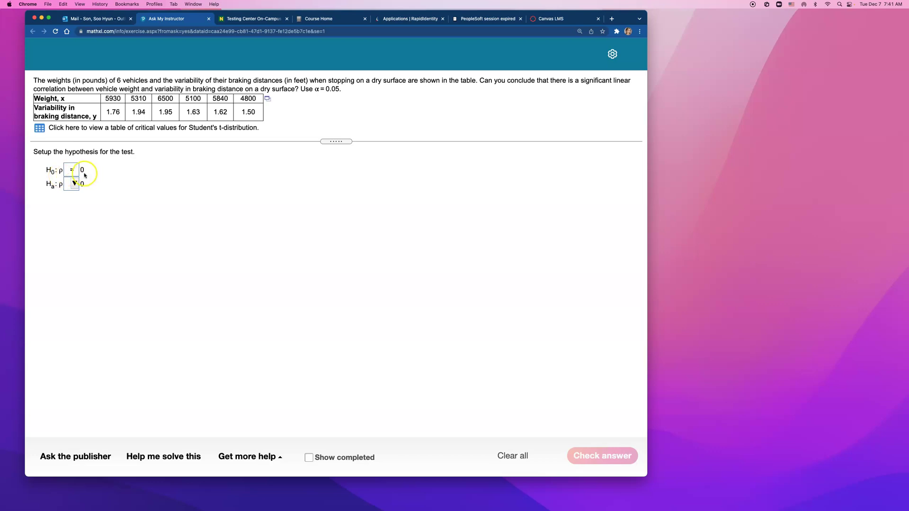
pyautogui.click(71, 186)
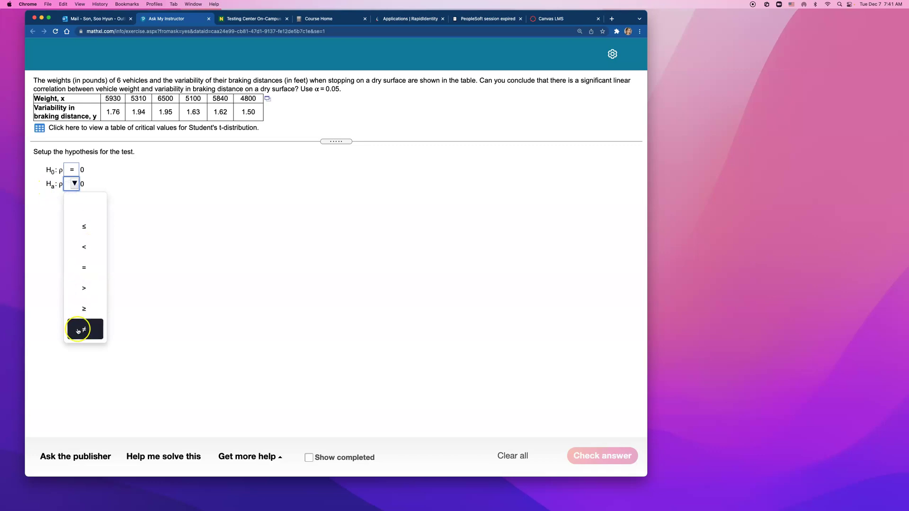
pyautogui.click(78, 330)
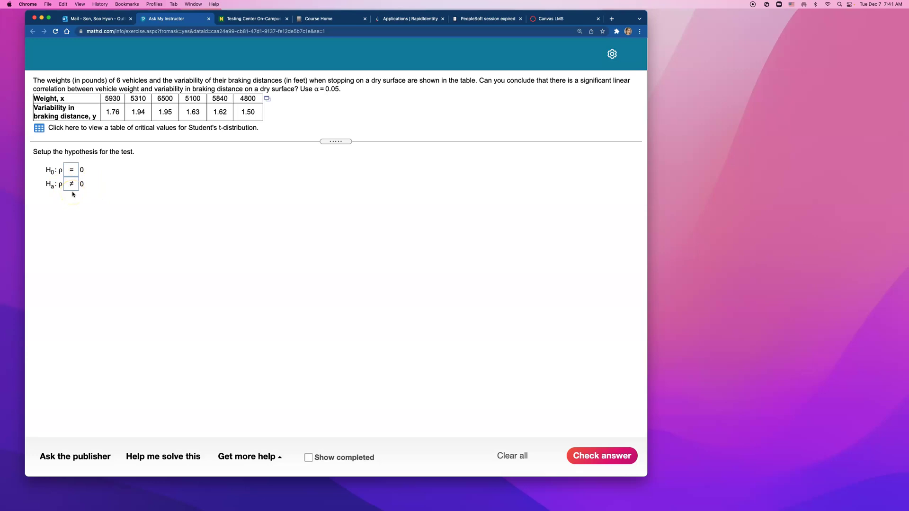
pyautogui.click(585, 455)
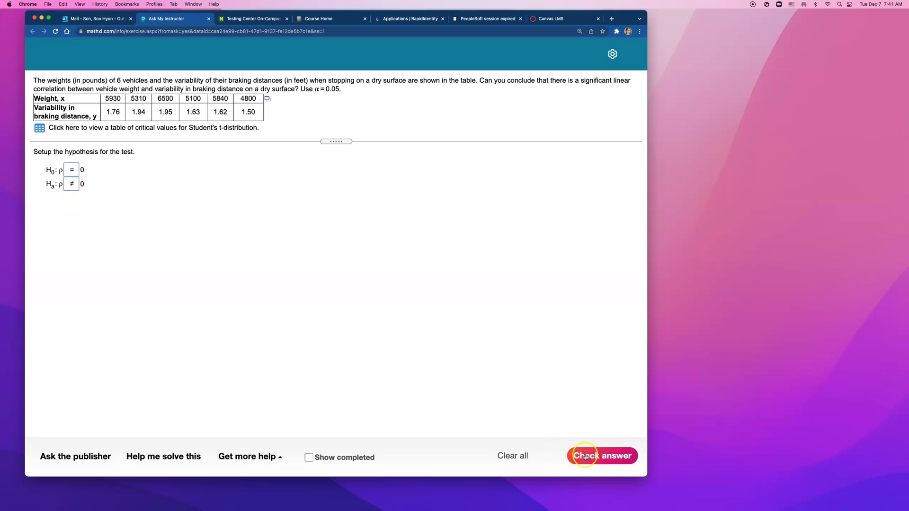
pyautogui.click(339, 282)
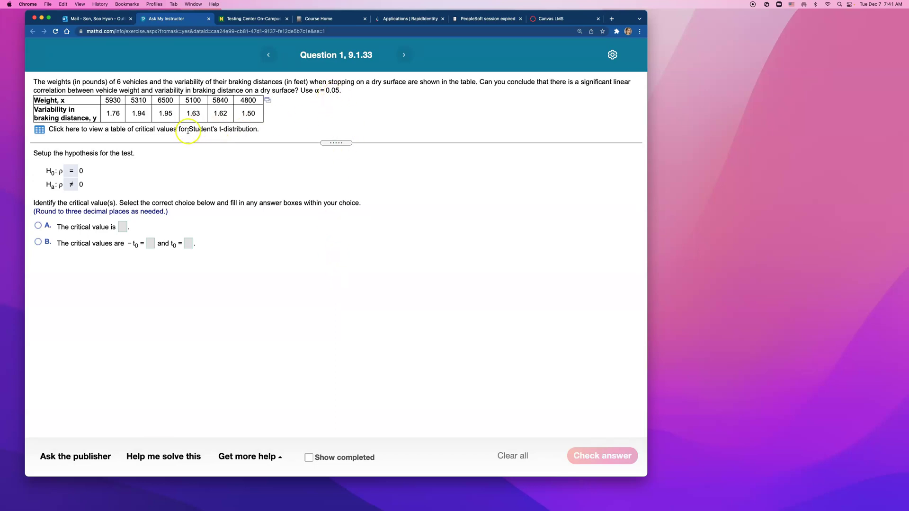
pyautogui.click(239, 456)
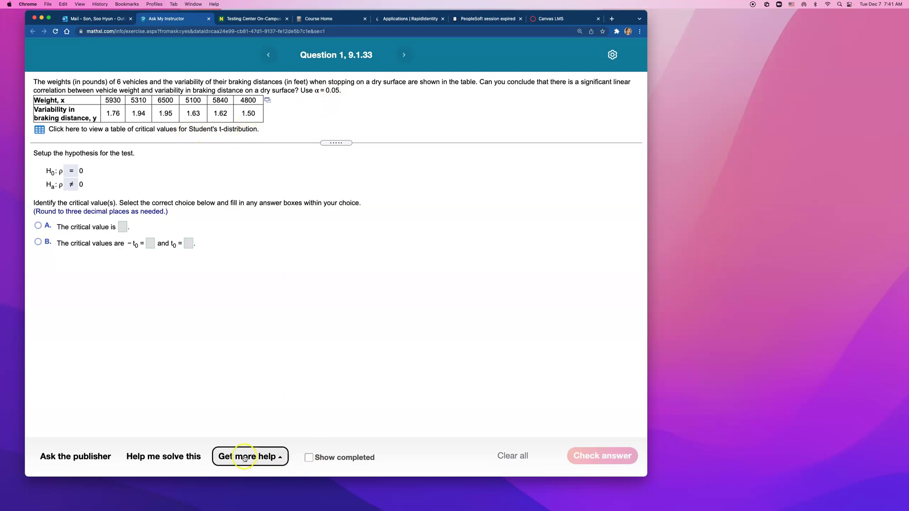
pyautogui.click(250, 406)
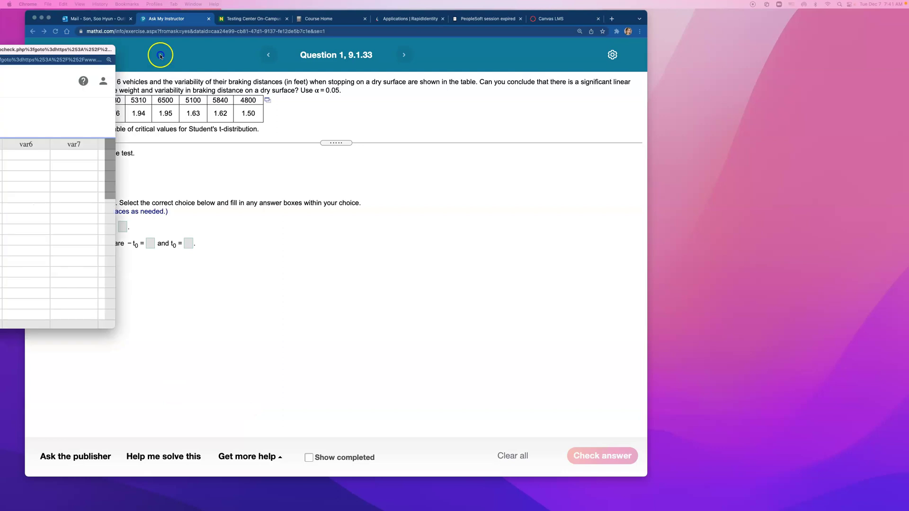
# - Open StatCrunch's T calculator in between-two-bounds mode
pyautogui.click(467, 161)
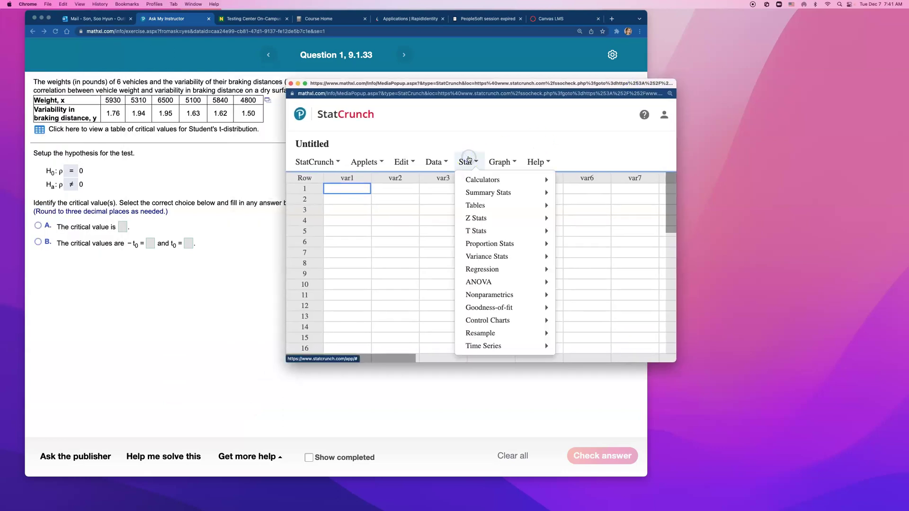
pyautogui.moveTo(512, 182)
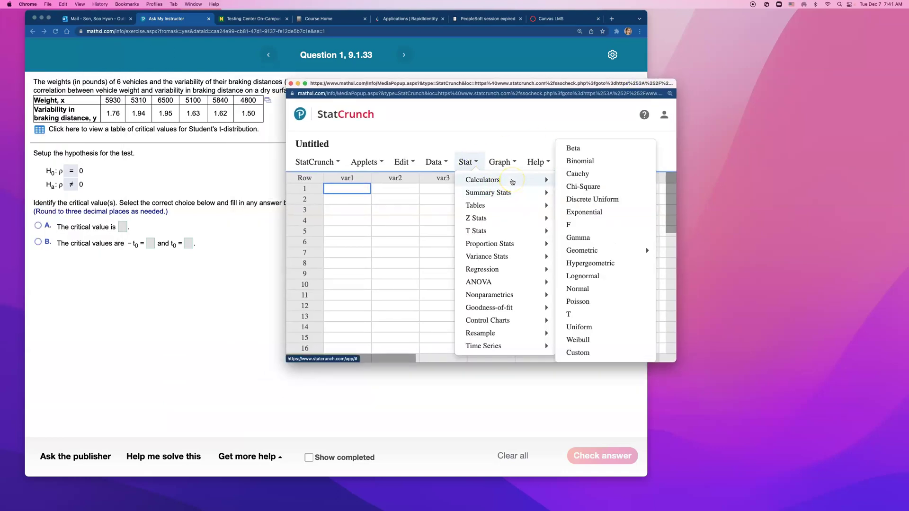
pyautogui.click(637, 316)
pyautogui.click(462, 174)
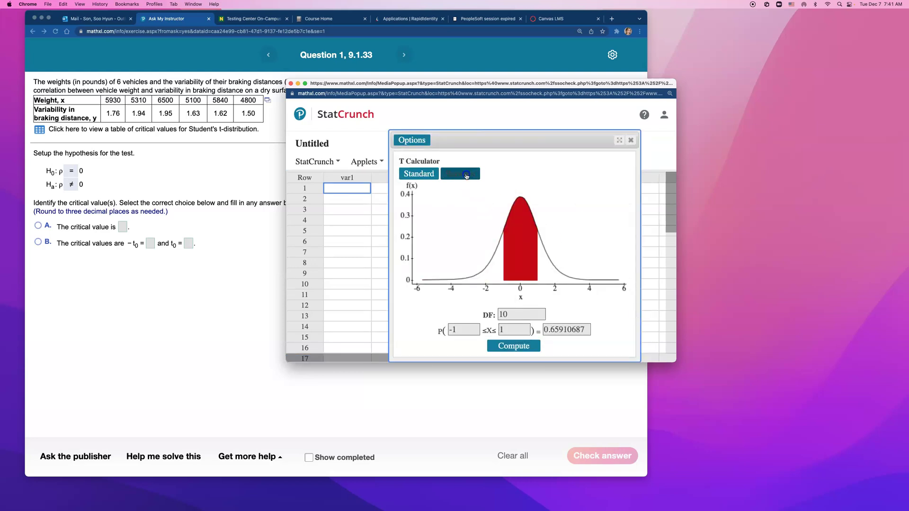
pyautogui.moveTo(488, 142); pyautogui.dragTo(437, 111)
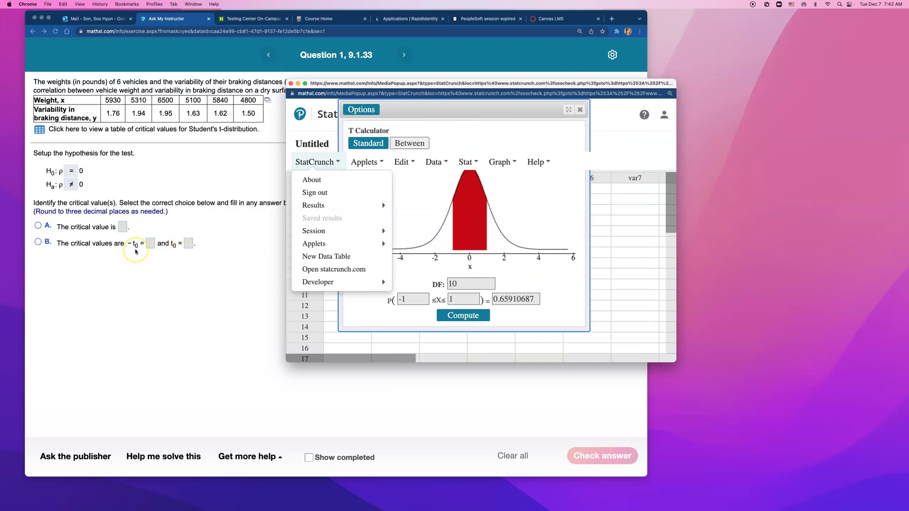
# - Set degrees of freedom to 4 and clear the -1 and 1 probability bounds
pyautogui.doubleClick(470, 284)
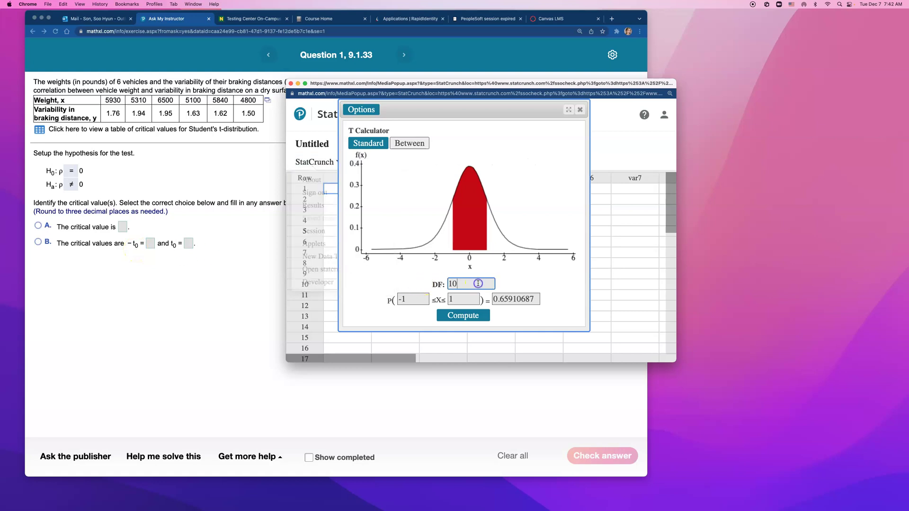
pyautogui.press('BackSpace')
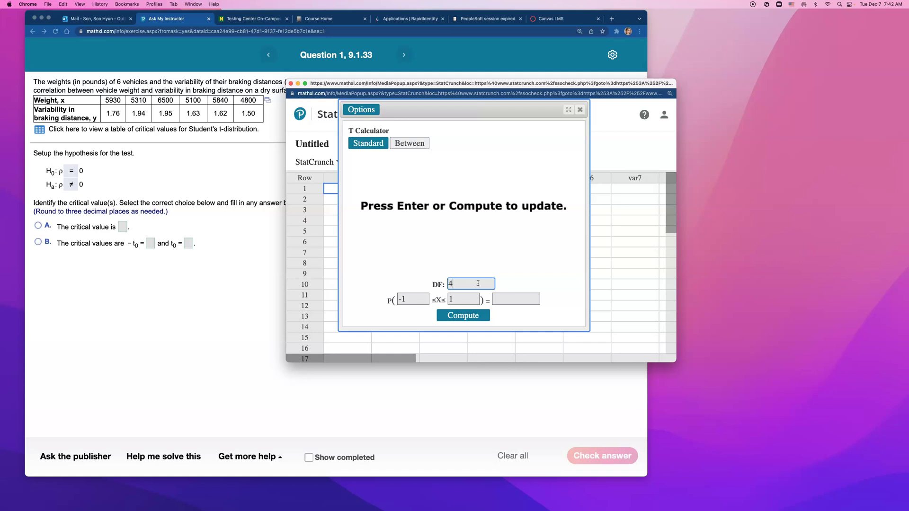
pyautogui.moveTo(428, 299); pyautogui.dragTo(371, 300)
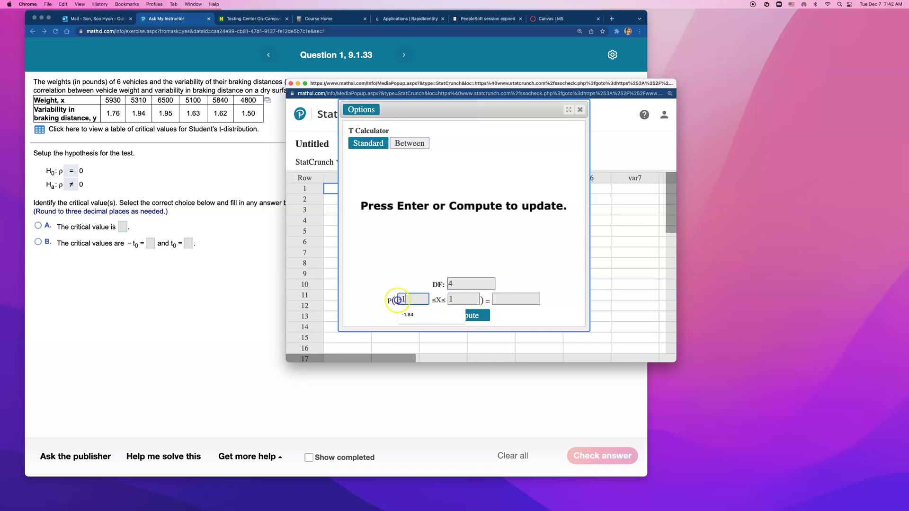
pyautogui.press('BackSpace')
pyautogui.click(432, 300)
pyautogui.press('Tab')
pyautogui.press('BackSpace')
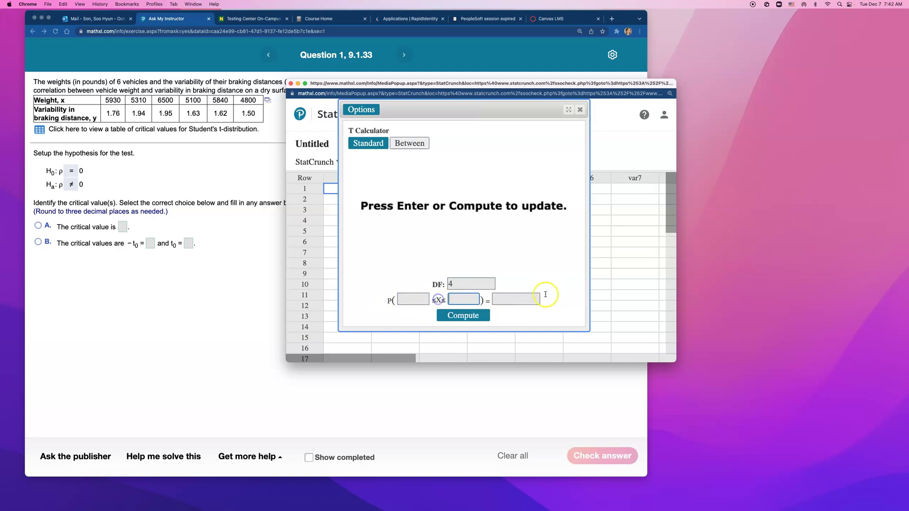
pyautogui.click(537, 304)
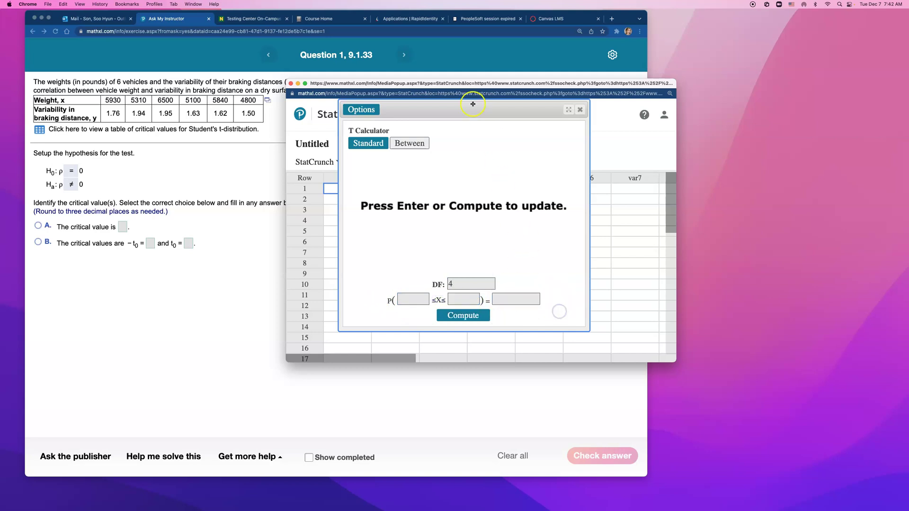
pyautogui.moveTo(456, 84); pyautogui.dragTo(448, 126)
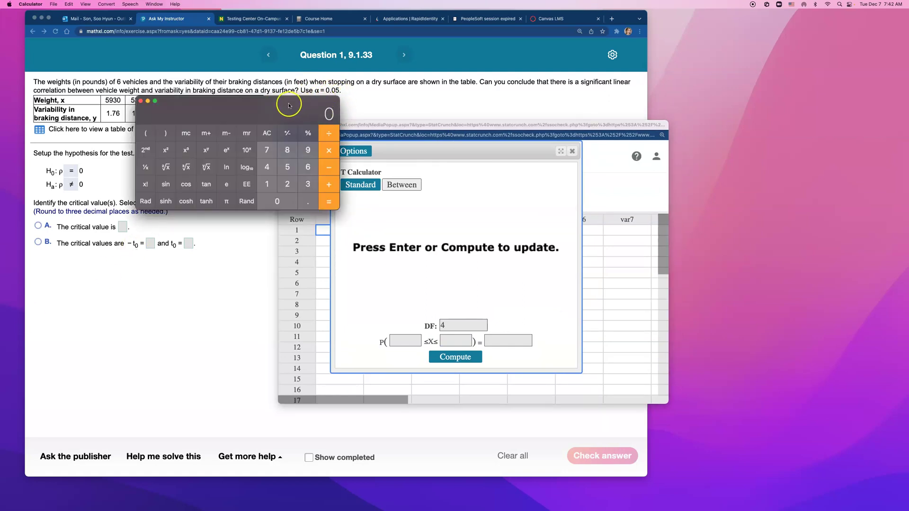
# - Compute 1 − 0.05 = 0.95 in the desktop Calculator
pyautogui.moveTo(290, 106); pyautogui.dragTo(241, 135)
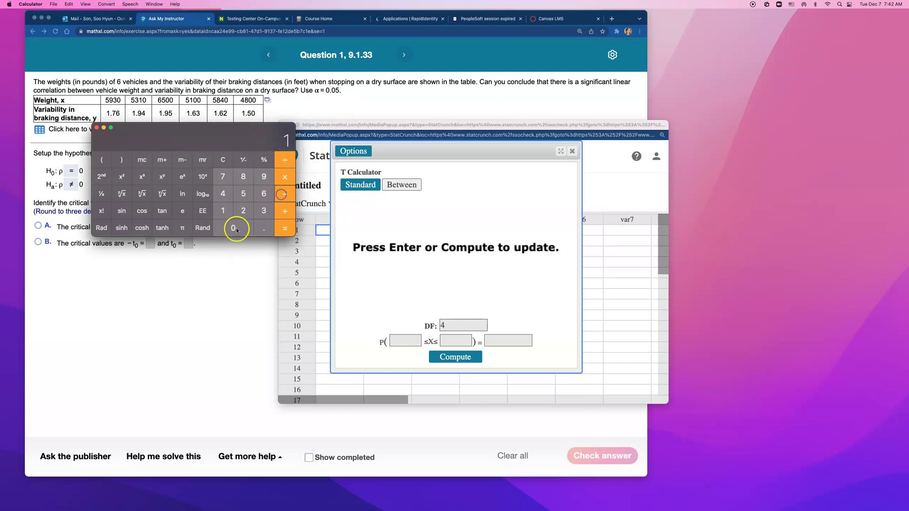
pyautogui.click(235, 228)
pyautogui.click(258, 230)
pyautogui.click(233, 227)
pyautogui.click(243, 194)
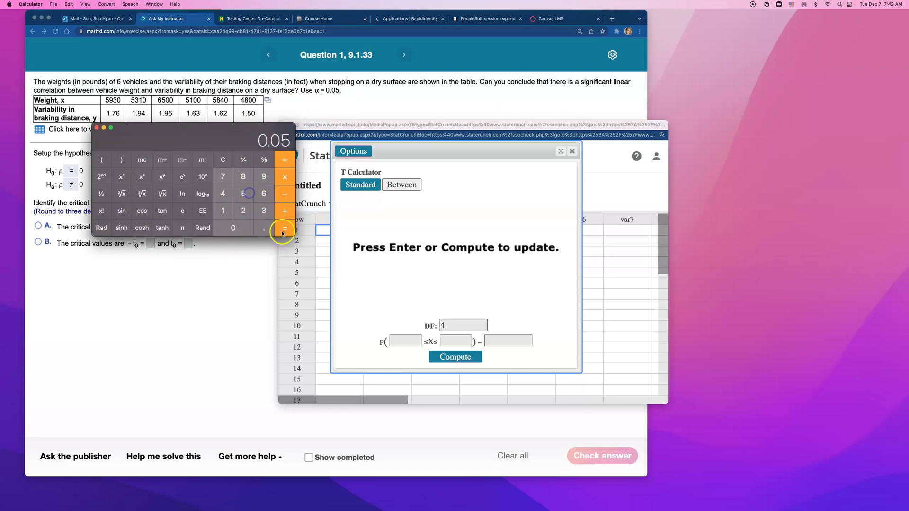
pyautogui.click(285, 229)
# - Get critical values ±2.7764 for probability 0.95, then choose MathXL's two-critical-values option B
pyautogui.click(513, 340)
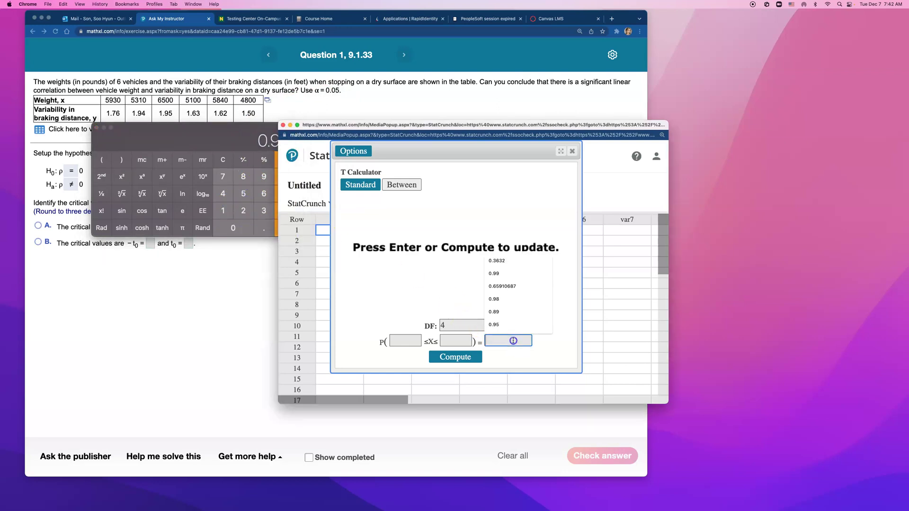
pyautogui.write('0.95')
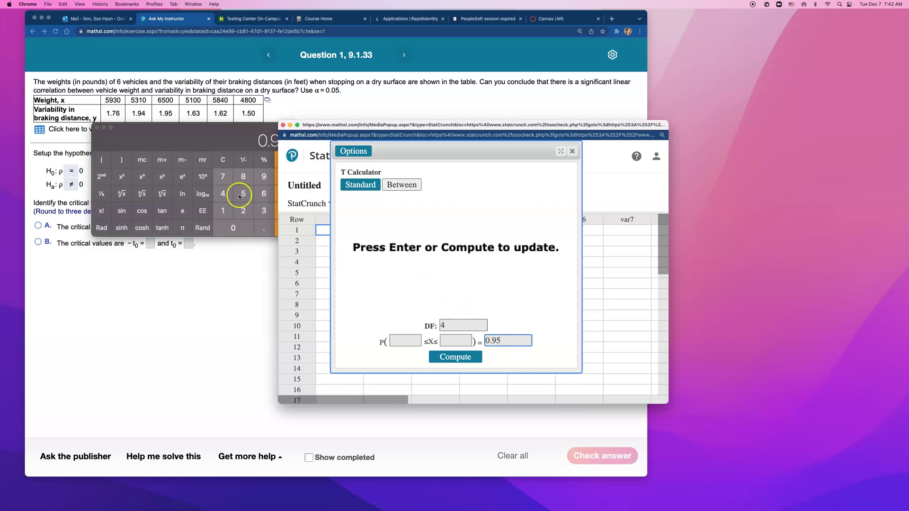
pyautogui.click(97, 128)
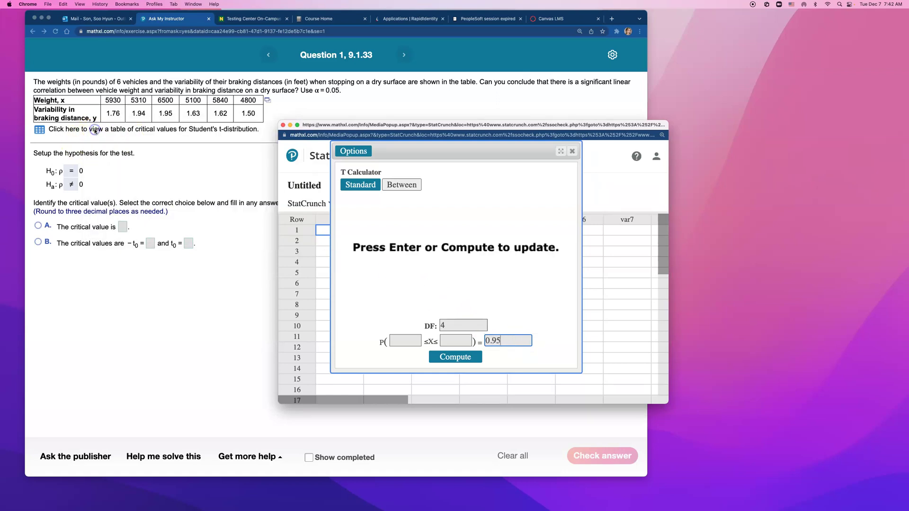
pyautogui.click(478, 359)
pyautogui.doubleClick(461, 341)
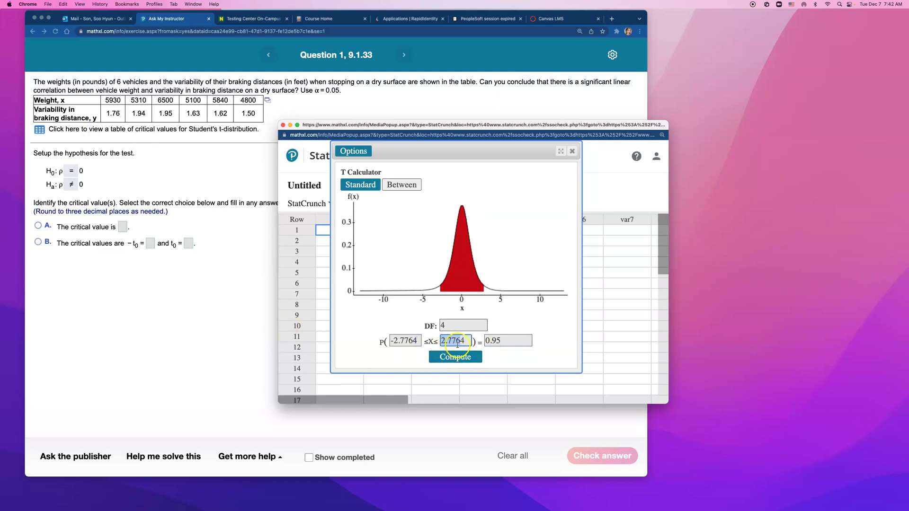
pyautogui.click(197, 251)
# - Enter critical values −2.776 and 2.776 under choice B and submit them
pyautogui.click(187, 244)
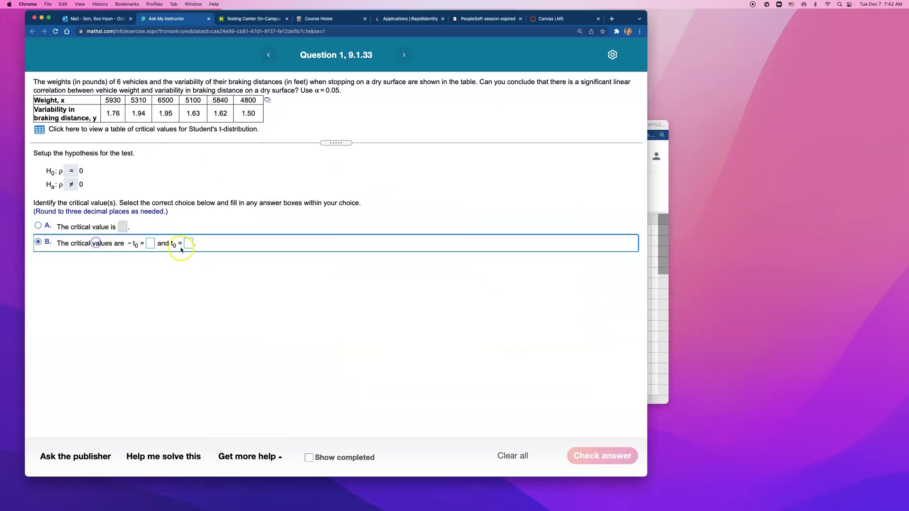
pyautogui.write('2.776')
pyautogui.click(150, 243)
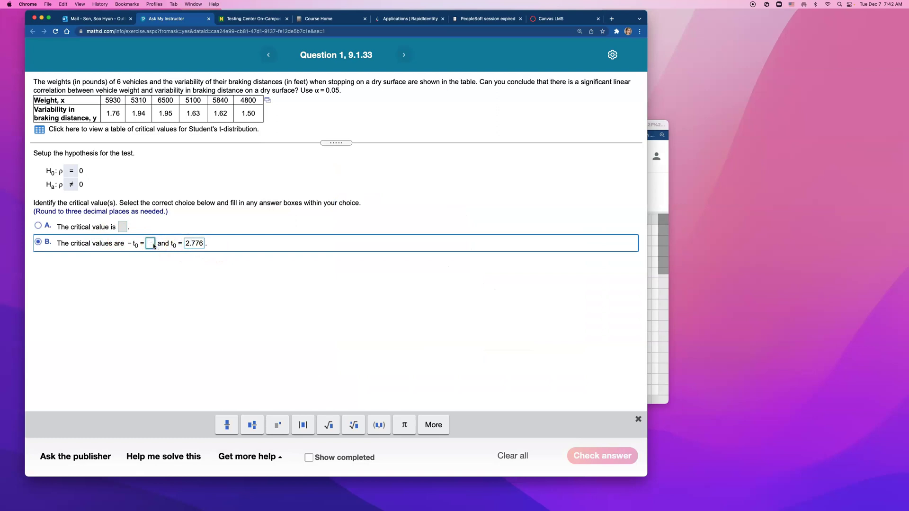
pyautogui.write('-2.776')
pyautogui.press('Return')
pyautogui.click(360, 277)
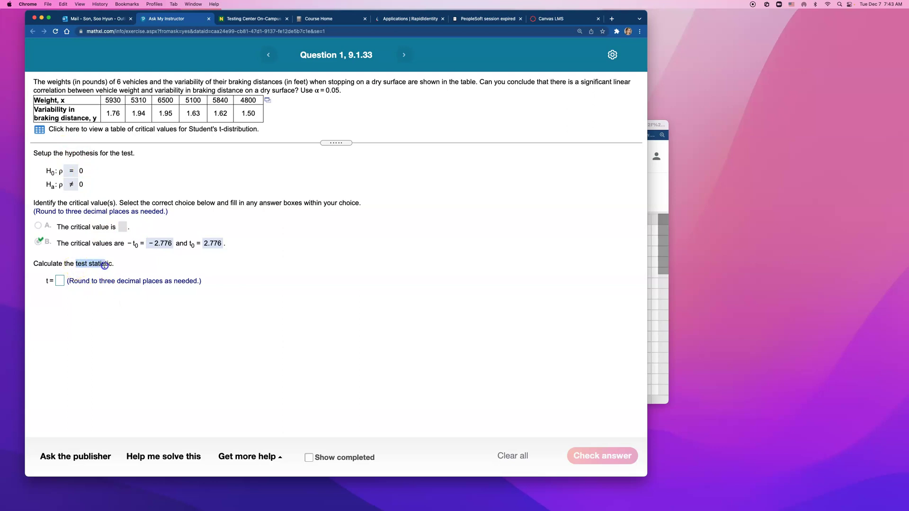
pyautogui.click(122, 266)
# - Close the T calculator and load the question's weight and braking-distance data into StatCrunch
pyautogui.click(653, 205)
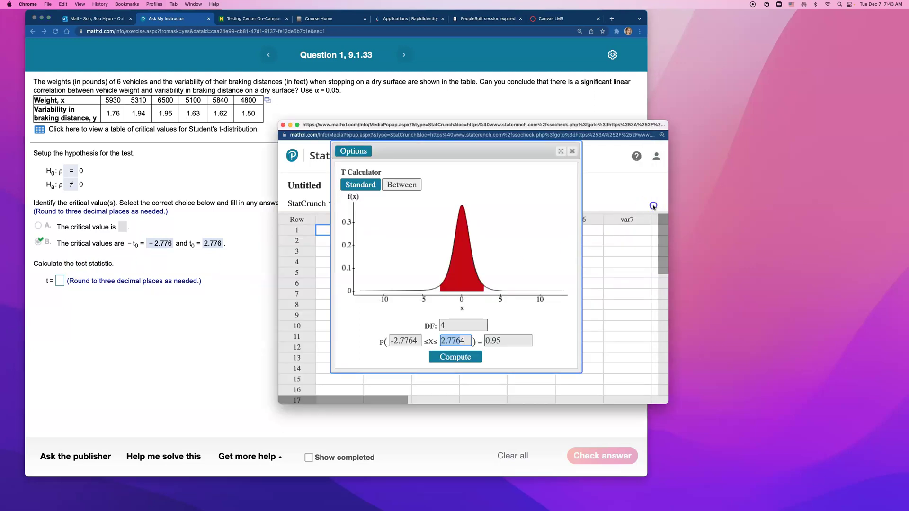
pyautogui.click(571, 151)
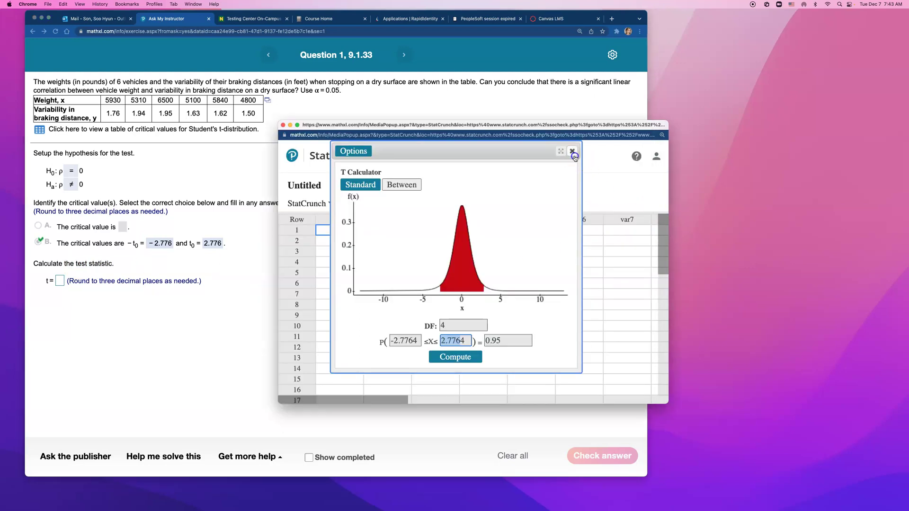
pyautogui.click(670, 234)
pyautogui.moveTo(670, 233); pyautogui.dragTo(832, 238)
pyautogui.click(688, 292)
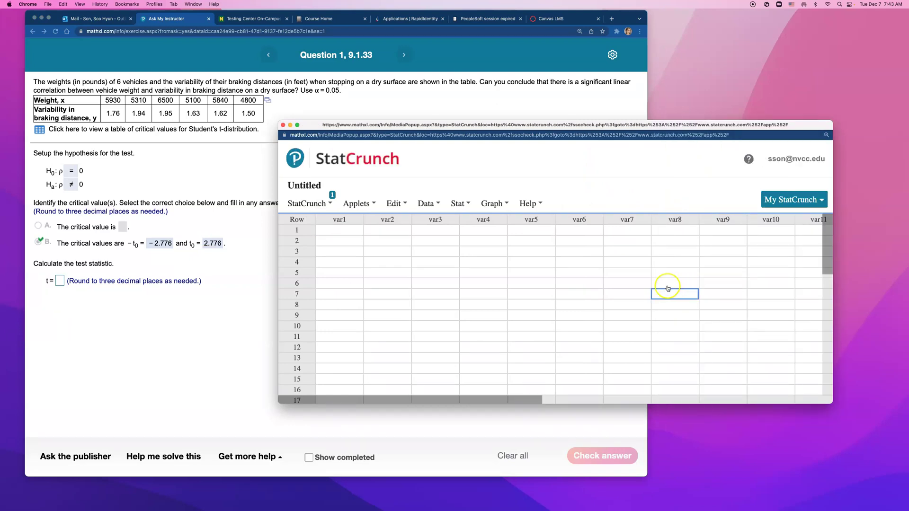
pyautogui.click(283, 125)
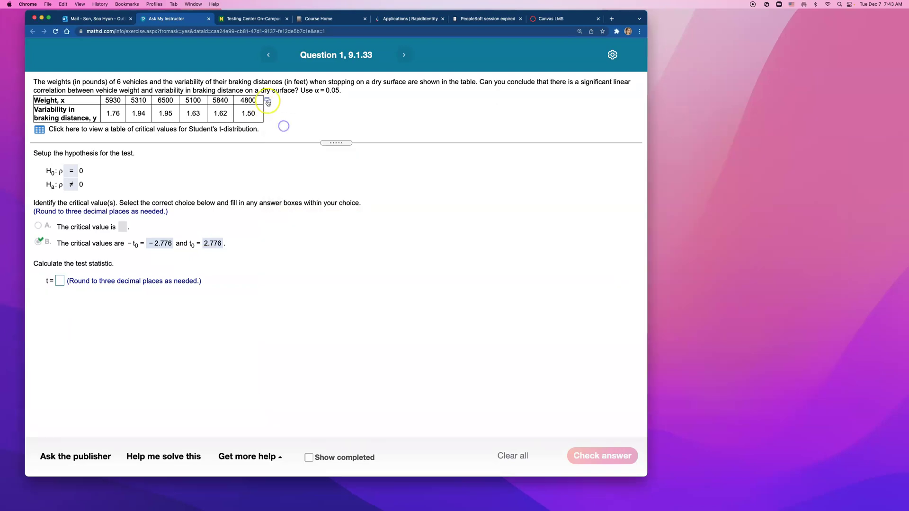
pyautogui.click(268, 100)
pyautogui.click(288, 119)
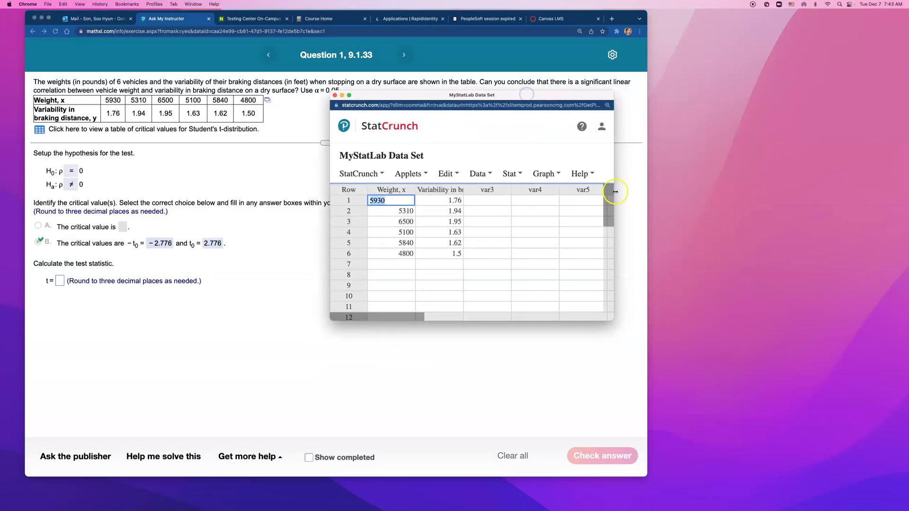
pyautogui.moveTo(633, 186); pyautogui.dragTo(792, 194)
pyautogui.moveTo(606, 320); pyautogui.dragTo(607, 417)
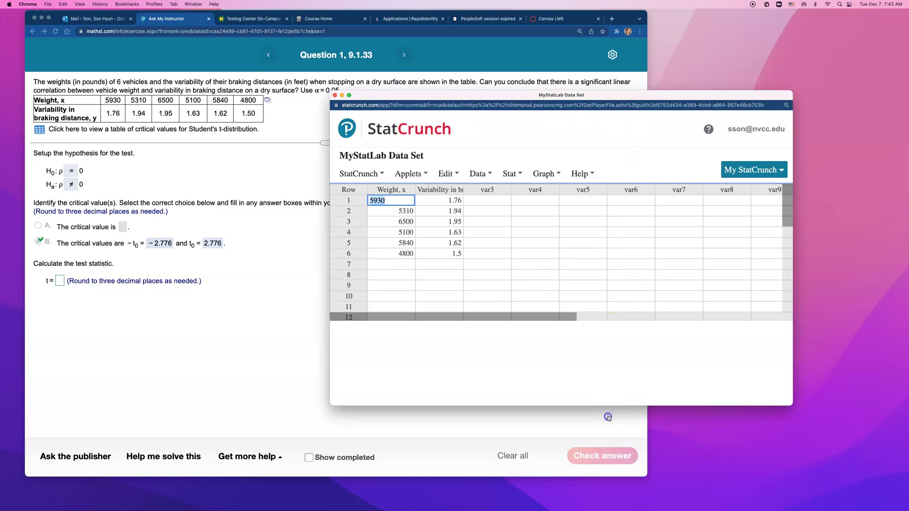
pyautogui.moveTo(525, 95); pyautogui.dragTo(475, 116)
# - Start a Simple Linear Regression on the loaded data
pyautogui.click(459, 173)
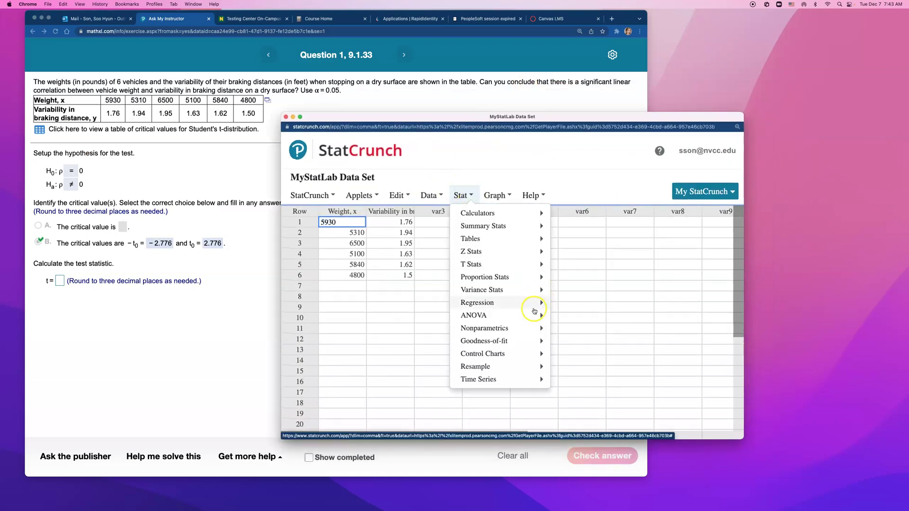
pyautogui.moveTo(535, 303)
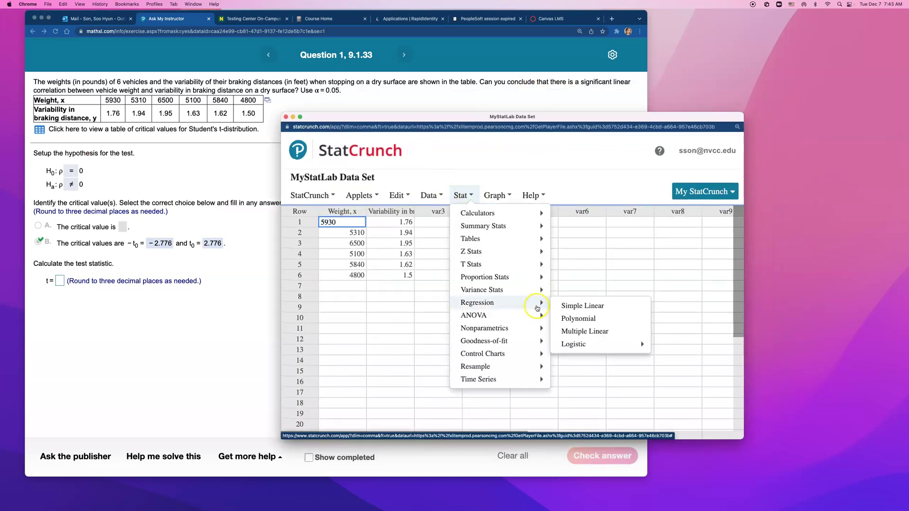
pyautogui.click(593, 307)
# - Regress 'Variability in braking distance, y' on 'Weight, x' and compute
pyautogui.click(452, 179)
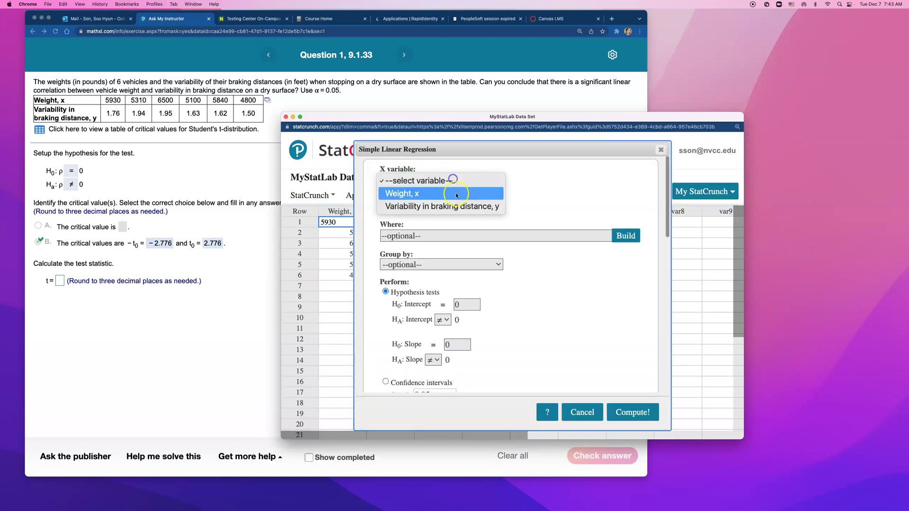
pyautogui.click(456, 193)
pyautogui.click(458, 207)
pyautogui.click(473, 235)
pyautogui.scroll(-2, 521, 279)
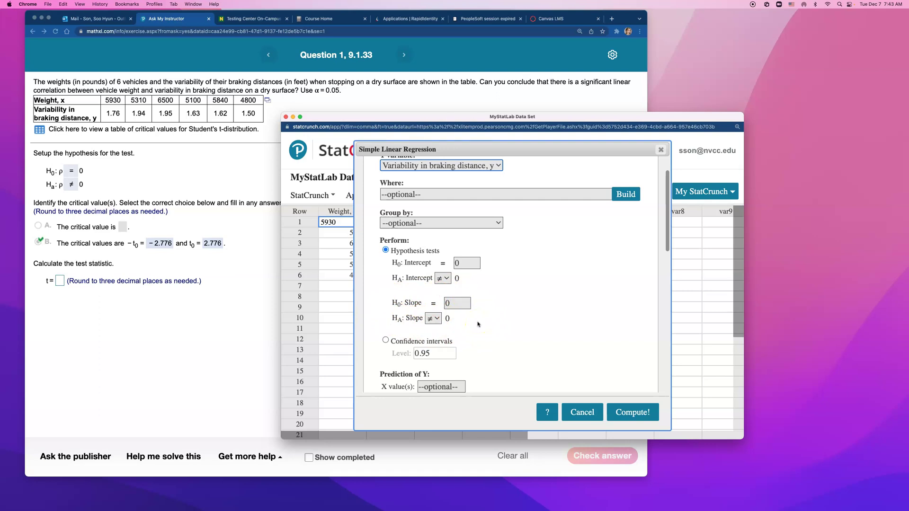
pyautogui.click(630, 412)
# - Enlarge the regression results and copy the slope T-Stat 1.5800344
pyautogui.click(636, 225)
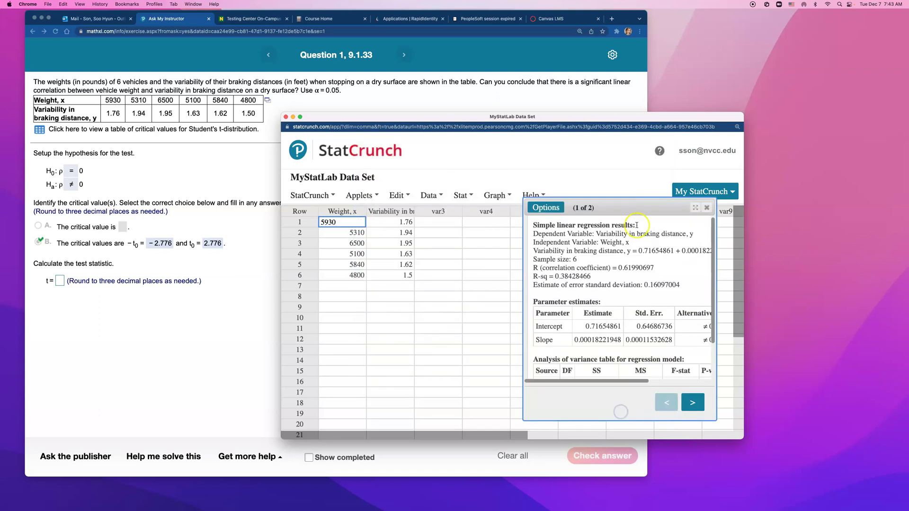
pyautogui.moveTo(634, 208); pyautogui.dragTo(441, 151)
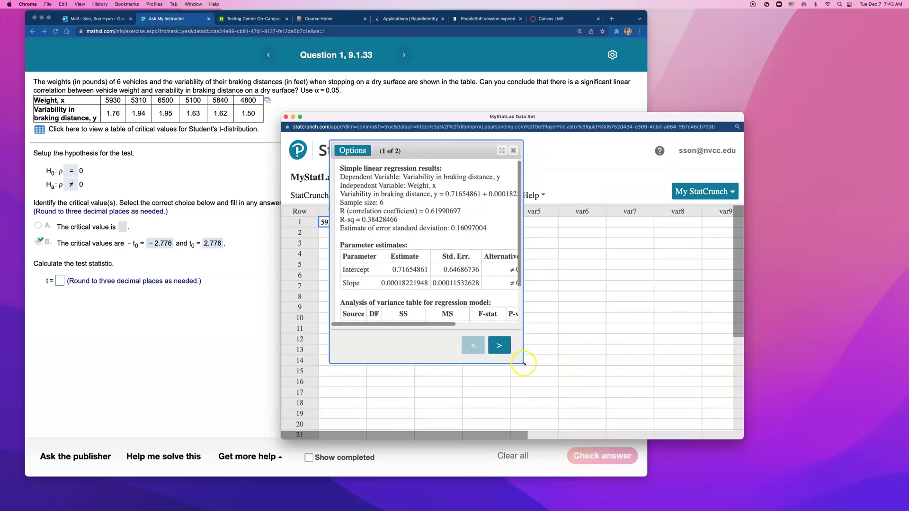
pyautogui.moveTo(524, 363); pyautogui.dragTo(690, 432)
pyautogui.click(544, 282)
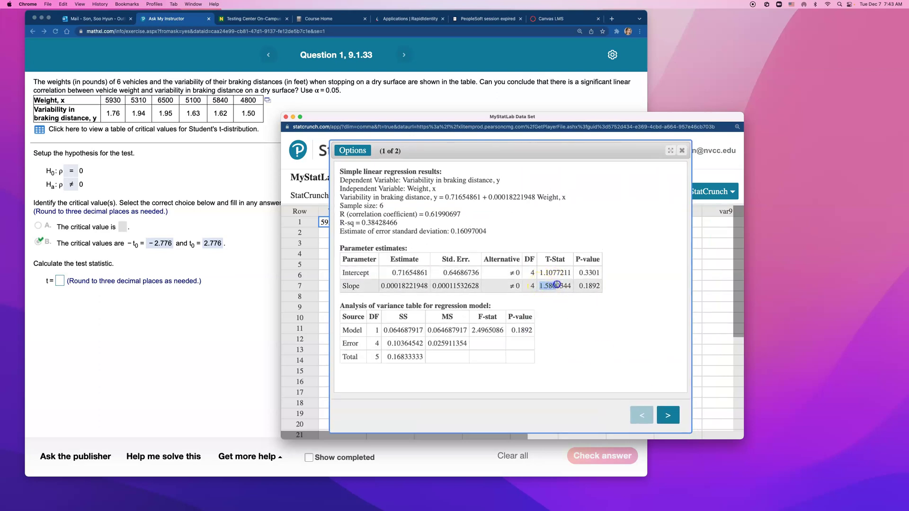
pyautogui.press('super+c')
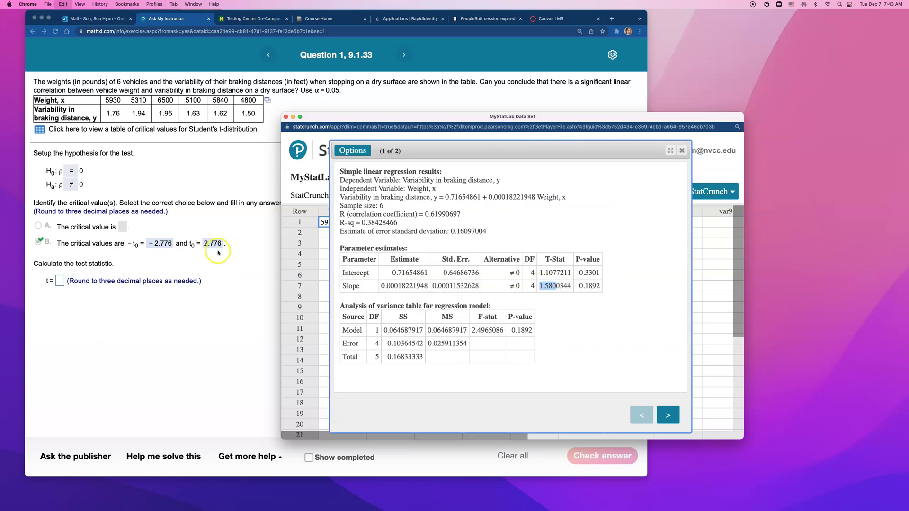
# - Paste 1.580 as the test statistic t and confirm it is correct
pyautogui.click(60, 282)
pyautogui.press('super+v')
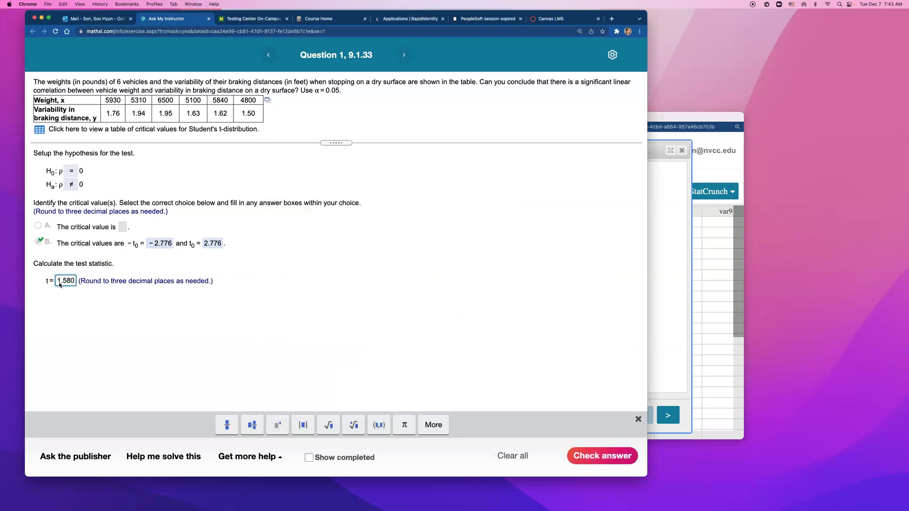
pyautogui.press('Return')
pyautogui.click(323, 281)
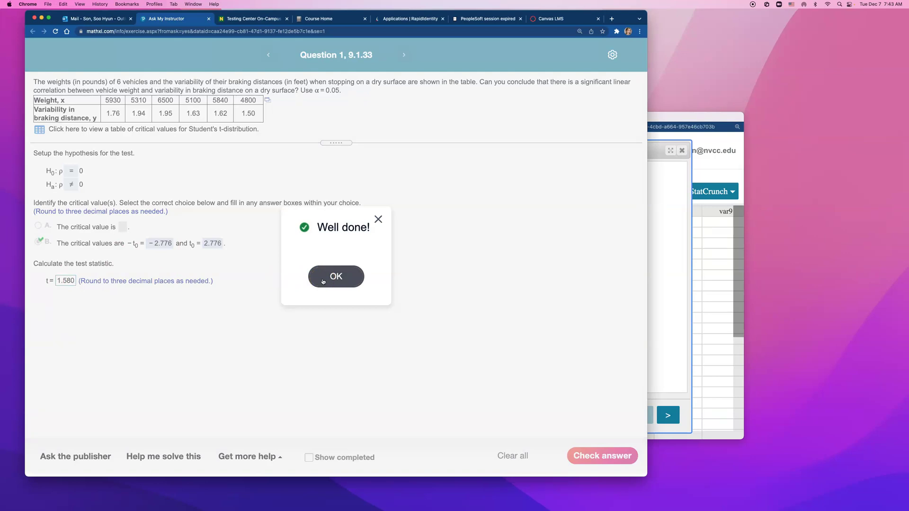
pyautogui.click(323, 281)
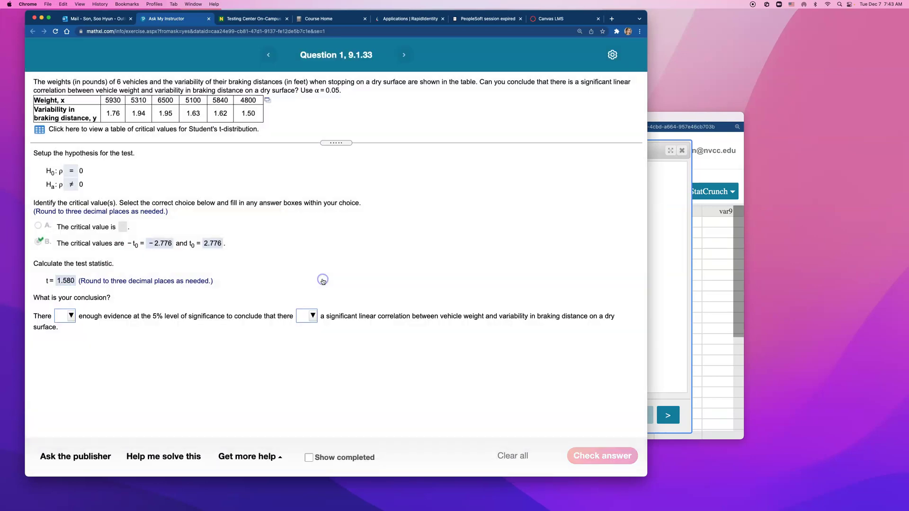
# - Try opening the course eText from the Course Home page
pyautogui.click(314, 19)
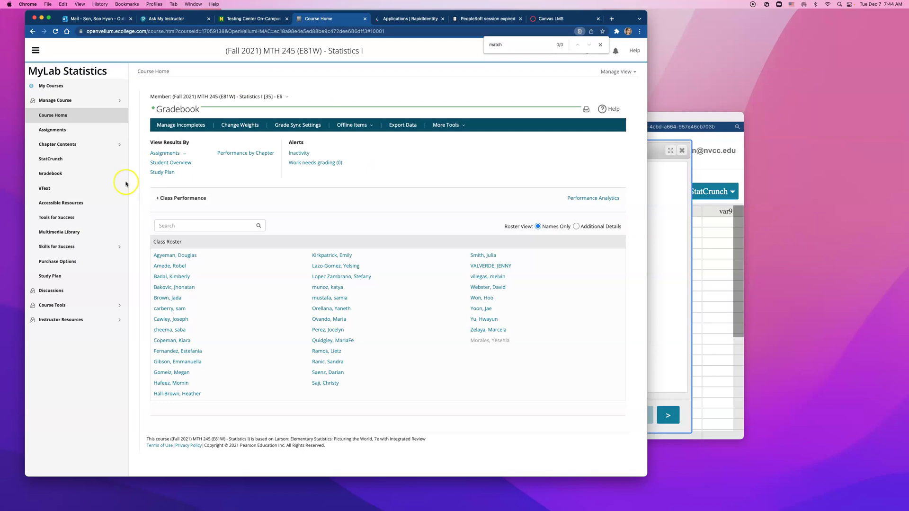
pyautogui.click(105, 190)
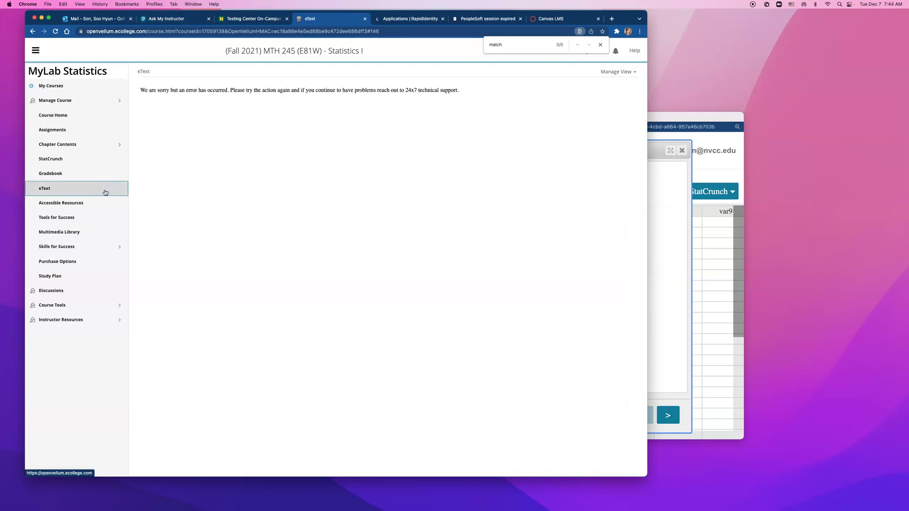
pyautogui.click(105, 192)
# - Search 'mymathlab', sign in at Pearson, and open the Fall 2021 MTH 245 course's eText page
pyautogui.click(217, 29)
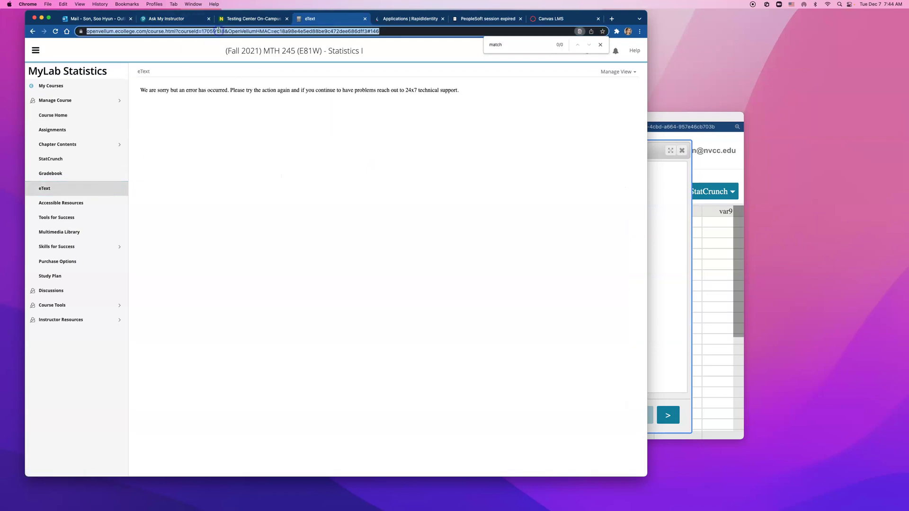
pyautogui.write('mymathlab')
pyautogui.press('Return')
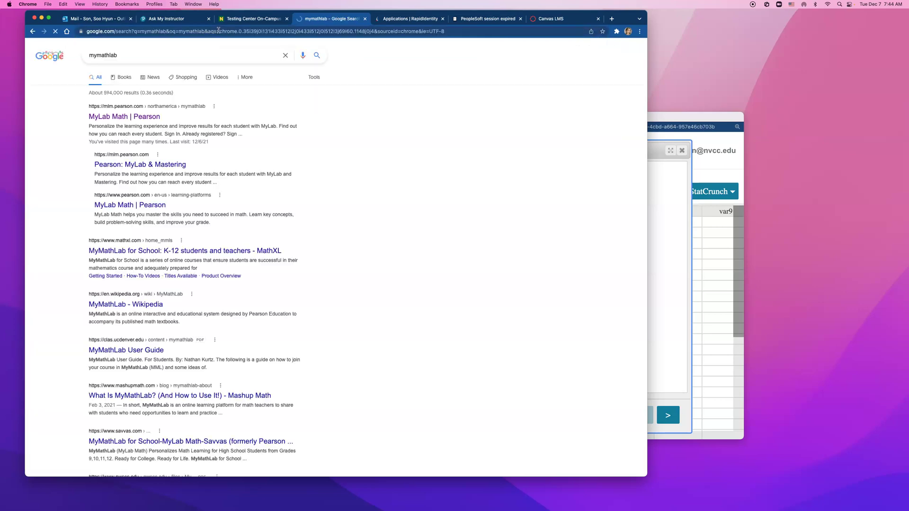
pyautogui.click(146, 117)
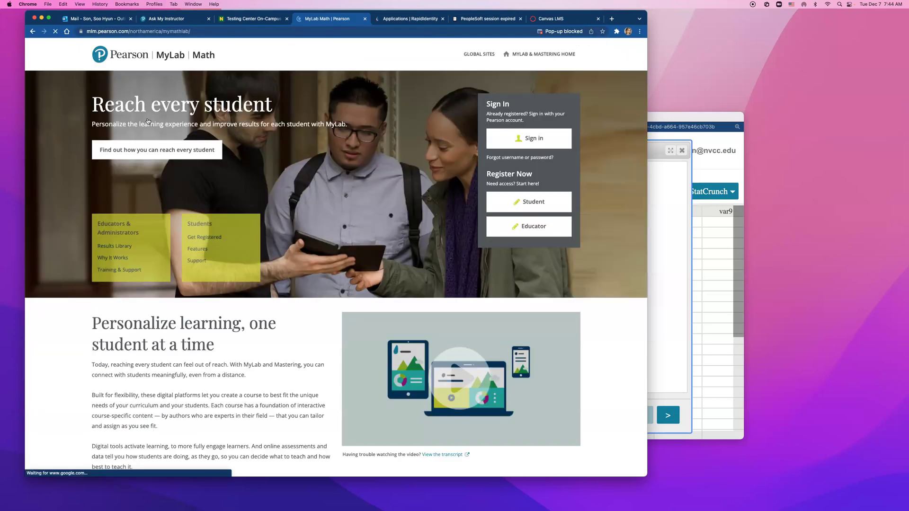
pyautogui.click(497, 137)
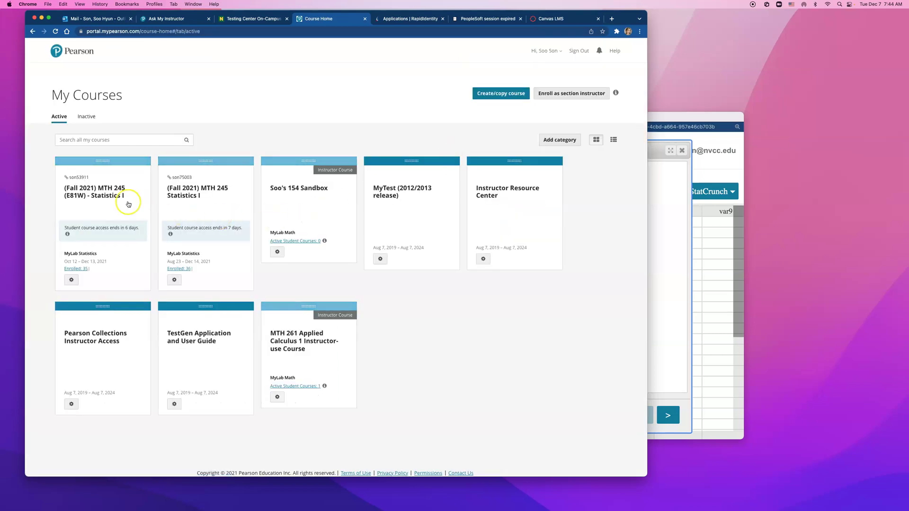
pyautogui.click(110, 196)
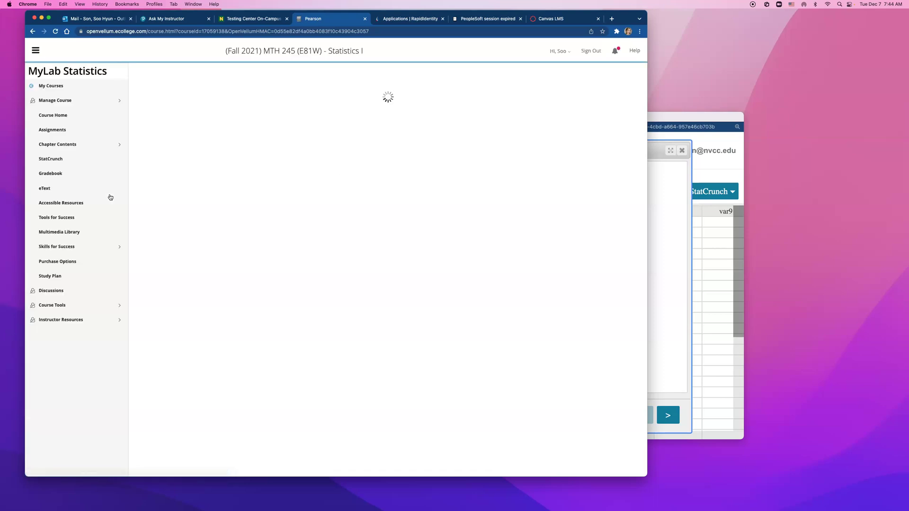
pyautogui.click(51, 189)
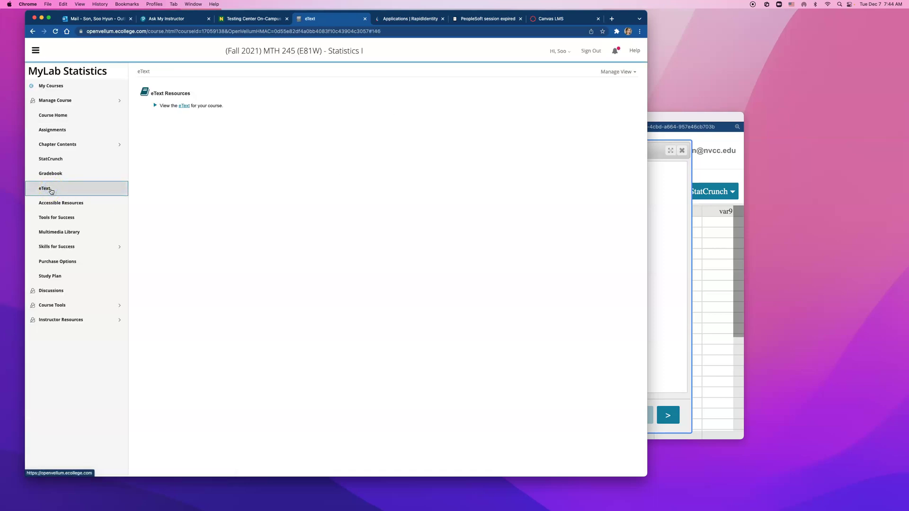
# - Open the eText and go to Chapter 9's section 9.1 Correlation
pyautogui.click(188, 108)
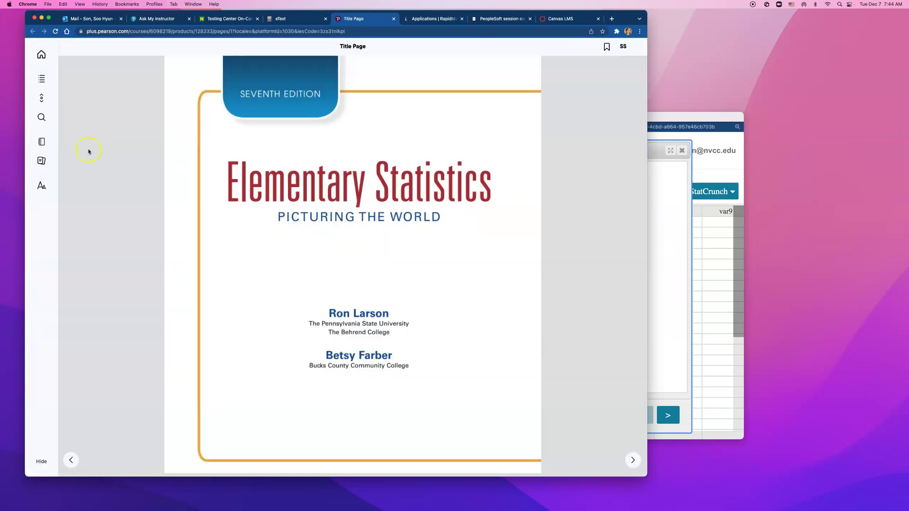
pyautogui.click(41, 78)
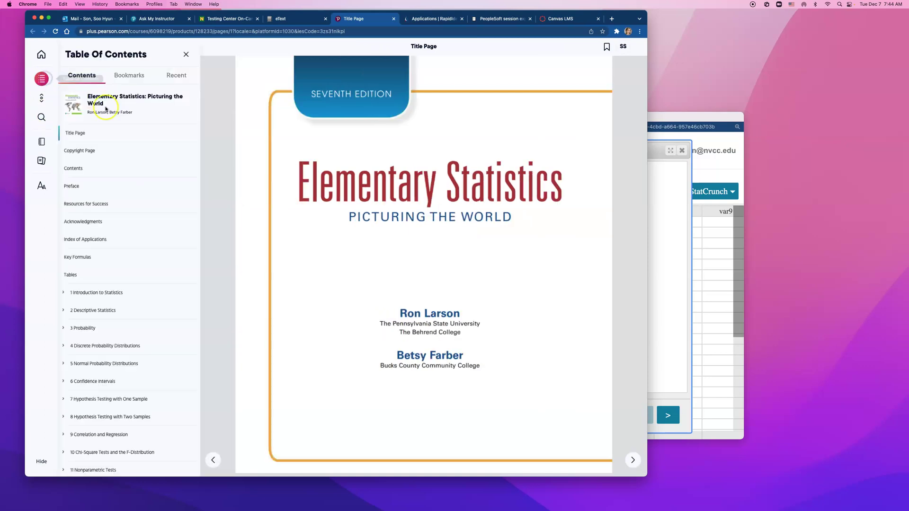
pyautogui.scroll(-3, 108, 225)
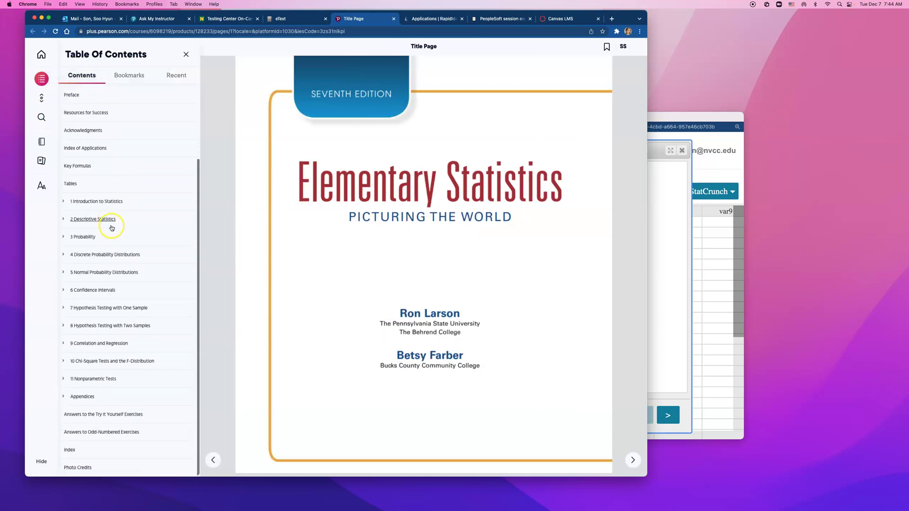
pyautogui.click(95, 342)
pyautogui.scroll(-5, 97, 338)
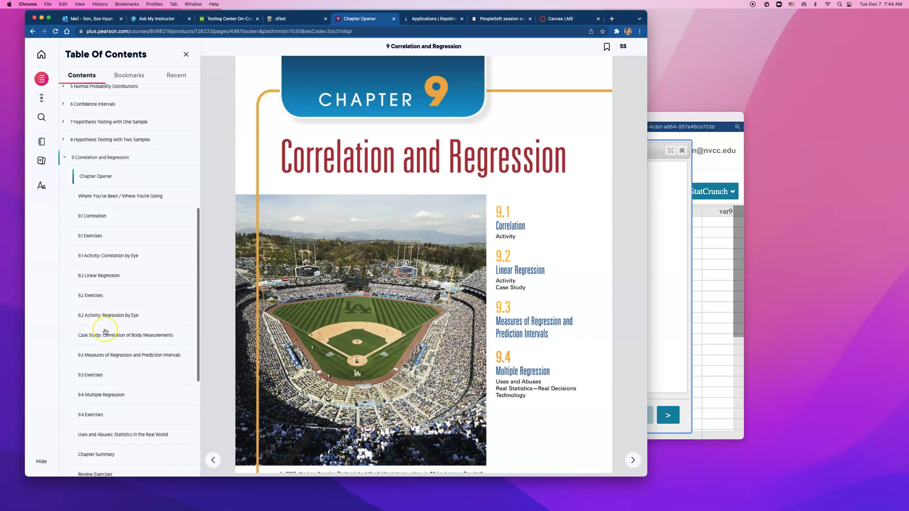
pyautogui.scroll(-1, 105, 331)
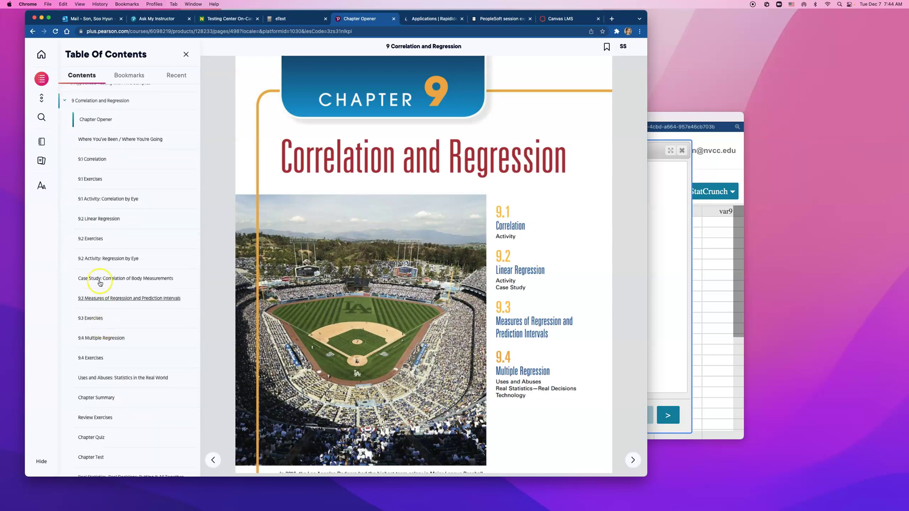
pyautogui.click(103, 199)
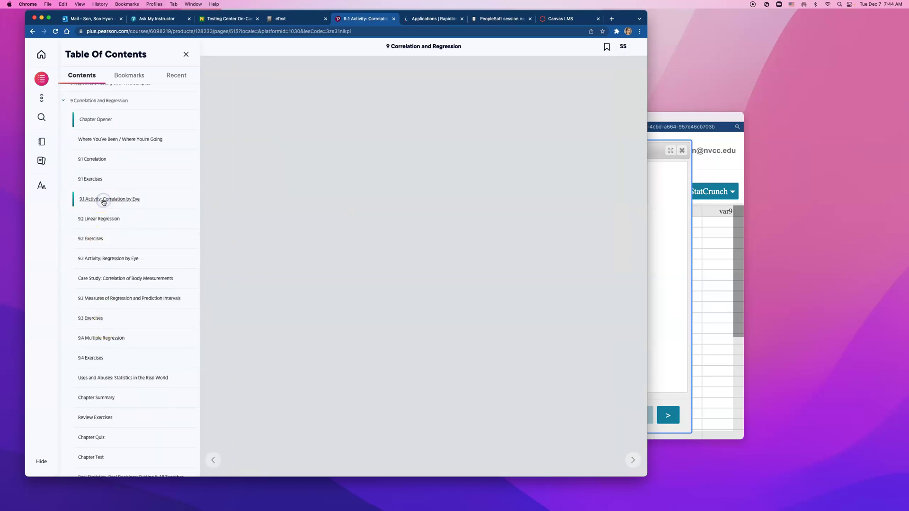
pyautogui.click(93, 159)
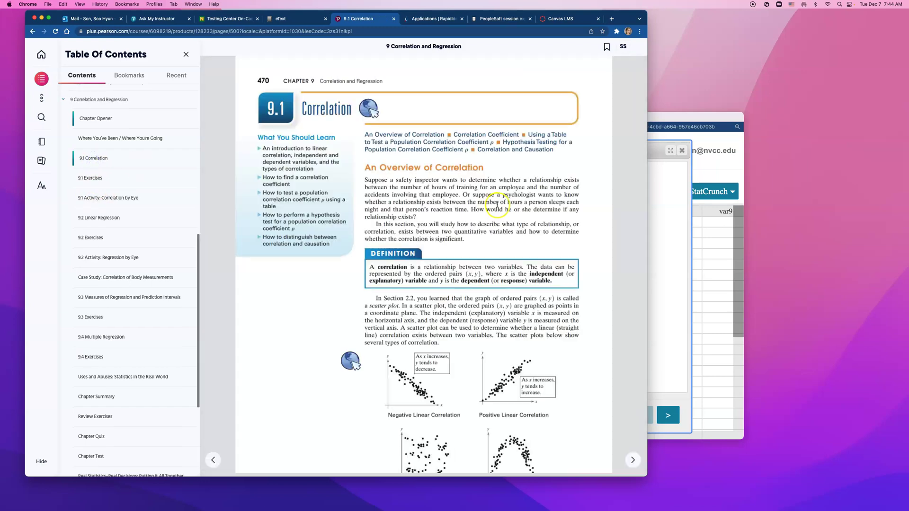
# - Page forward to page 473's Correlation Coefficient definition
pyautogui.scroll(-3, 455, 284)
pyautogui.click(631, 463)
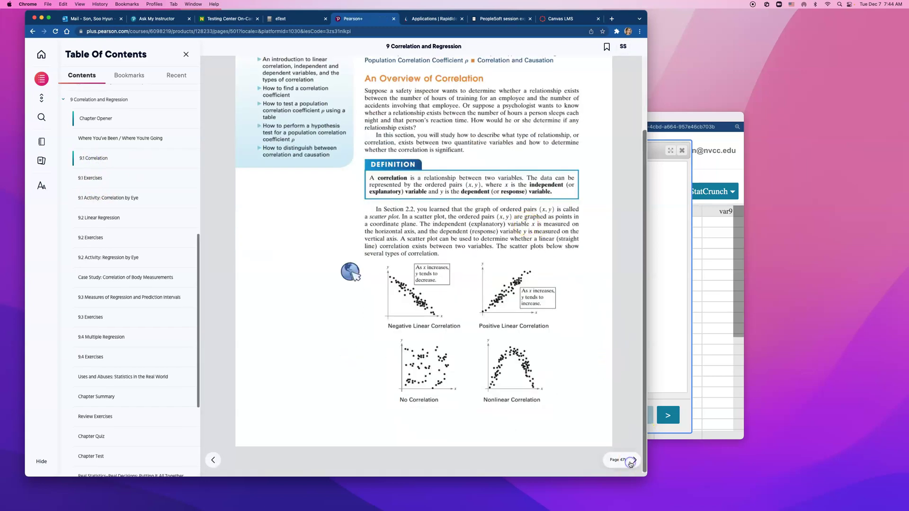
pyautogui.scroll(-2, 624, 441)
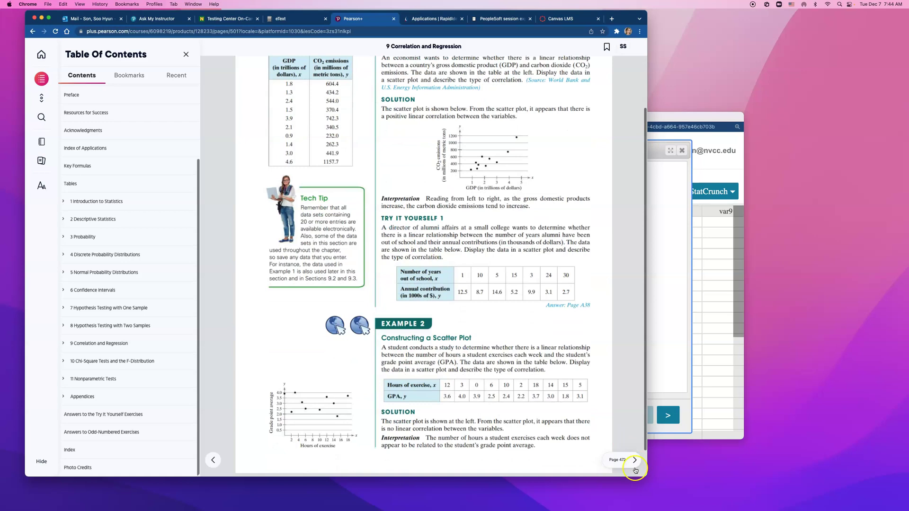
pyautogui.click(633, 463)
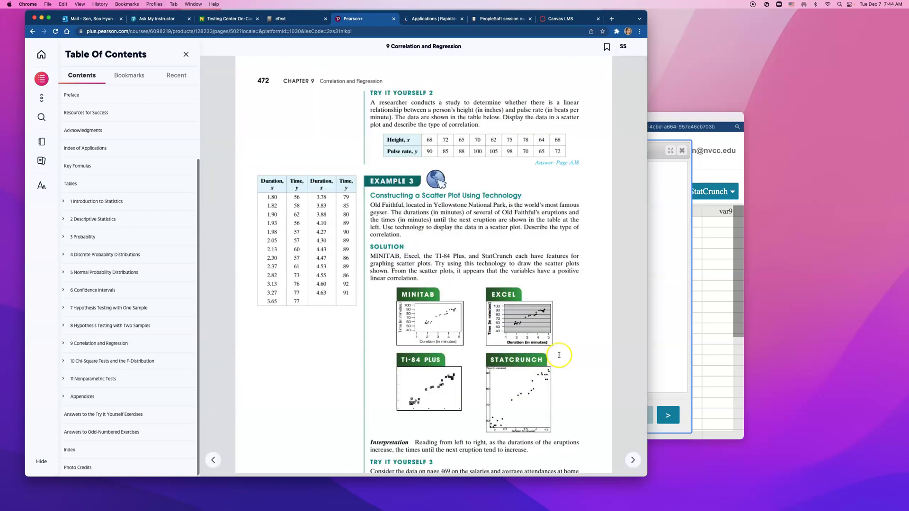
pyautogui.scroll(-5, 561, 352)
pyautogui.click(634, 462)
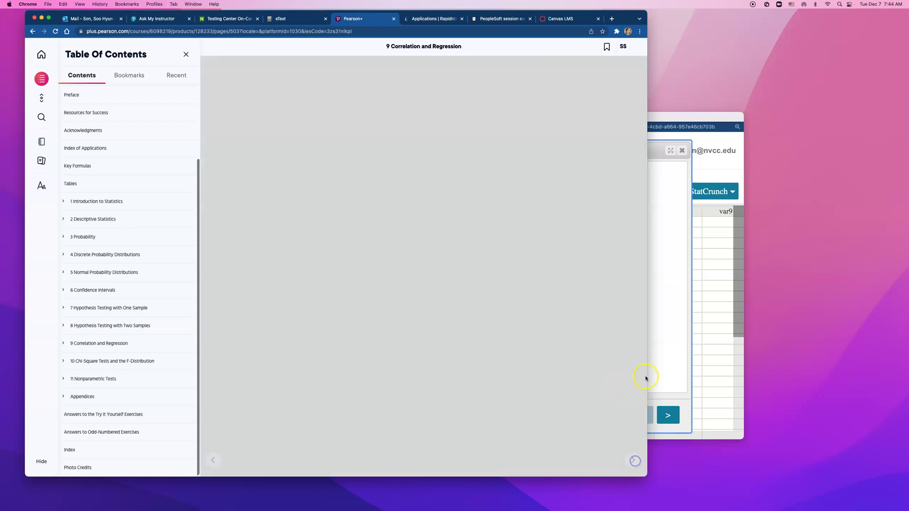
pyautogui.moveTo(646, 373); pyautogui.dragTo(755, 373)
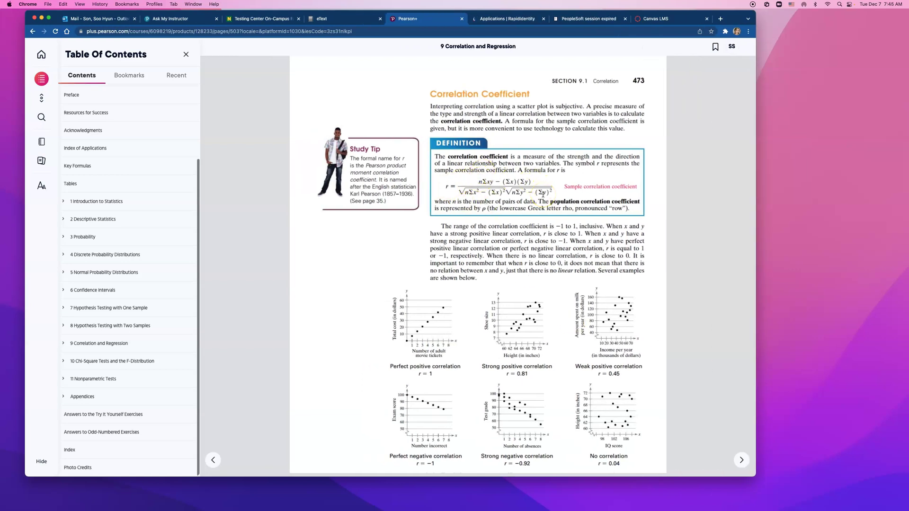
# - Page ahead from page 473 to 477, reaching Example 6 comparing |r| ≈ 0.979 with critical value 0.396
pyautogui.scroll(-3, 680, 379)
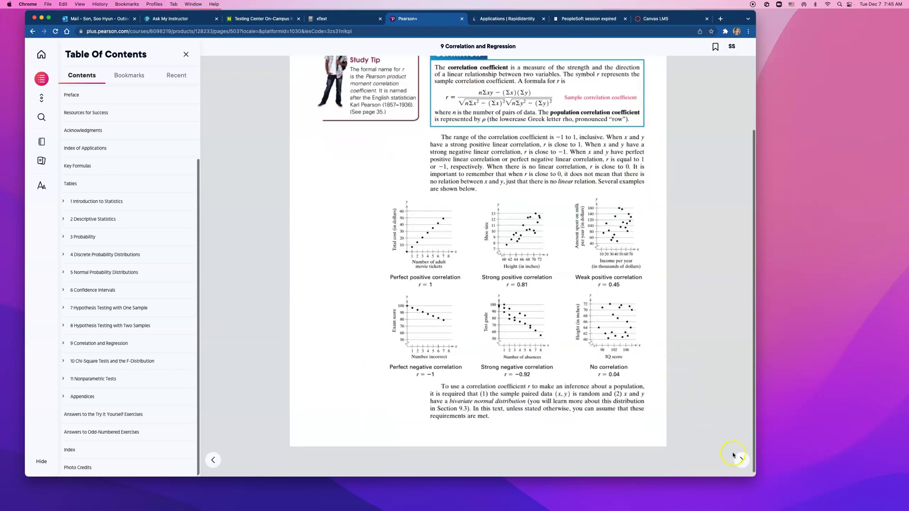
pyautogui.click(740, 460)
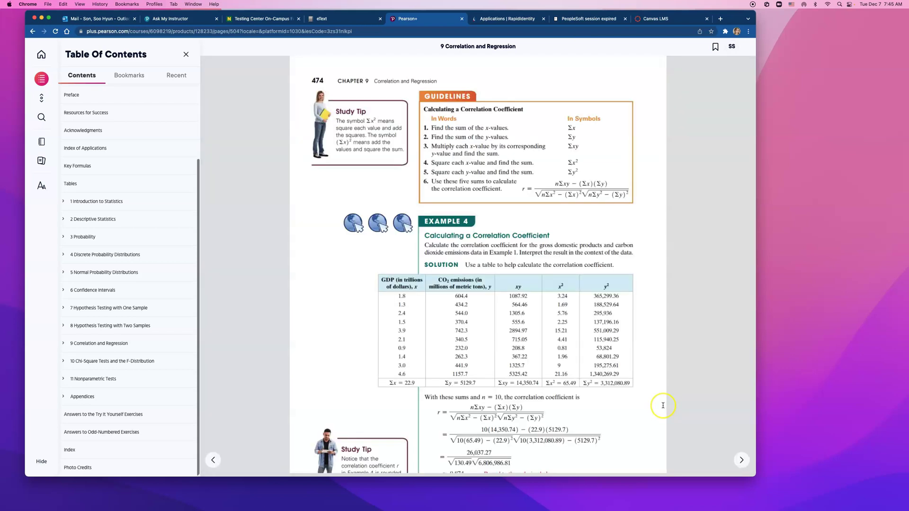
pyautogui.scroll(-5, 662, 405)
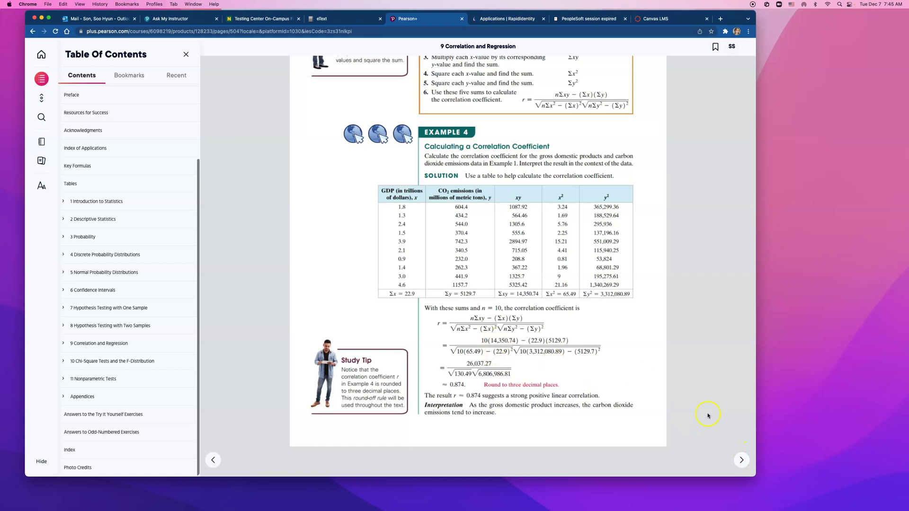
pyautogui.click(737, 458)
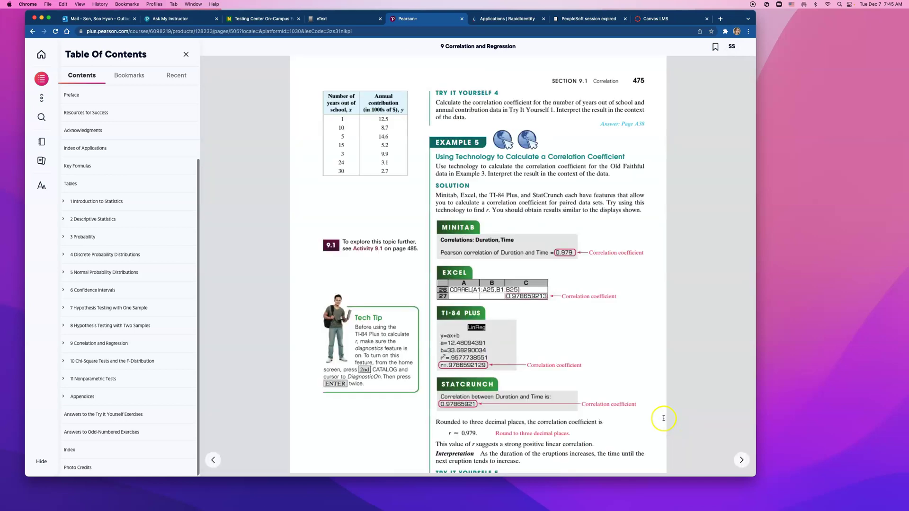
pyautogui.scroll(-3, 665, 381)
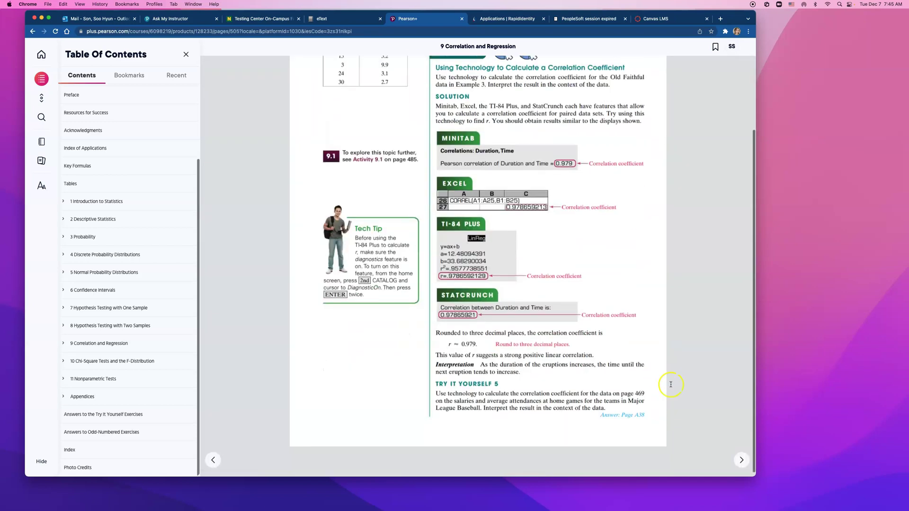
pyautogui.click(741, 461)
pyautogui.scroll(-5, 682, 408)
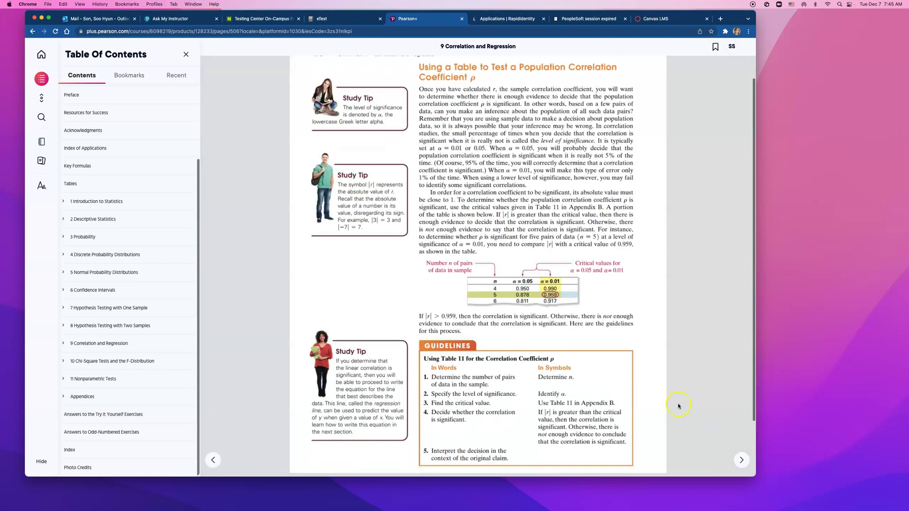
pyautogui.click(736, 458)
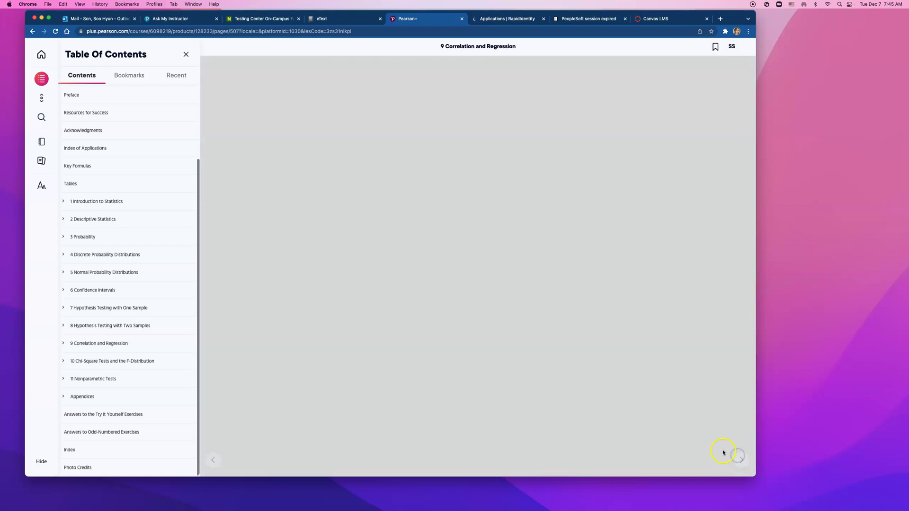
pyautogui.scroll(-3, 708, 431)
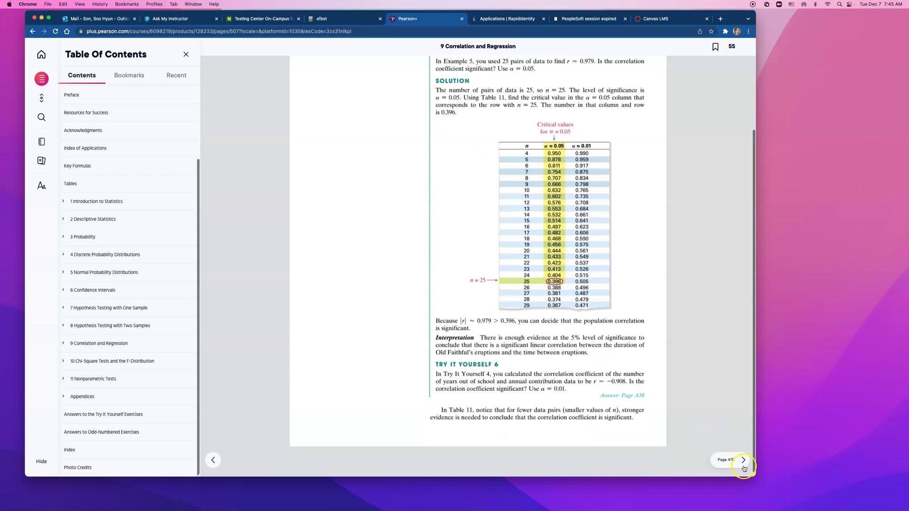
# - Read the t-Test box and Guidelines for ρ on page 478, then return to the MathXL question
pyautogui.click(742, 463)
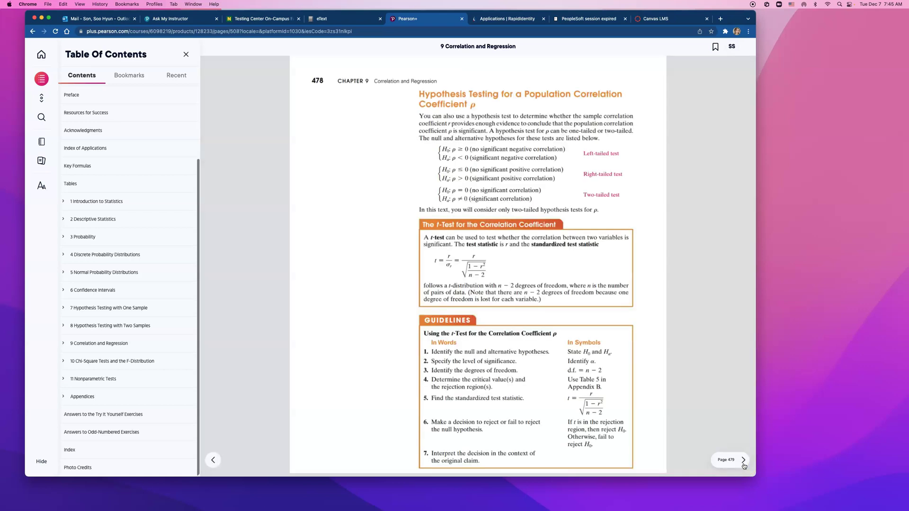
pyautogui.scroll(-1, 663, 419)
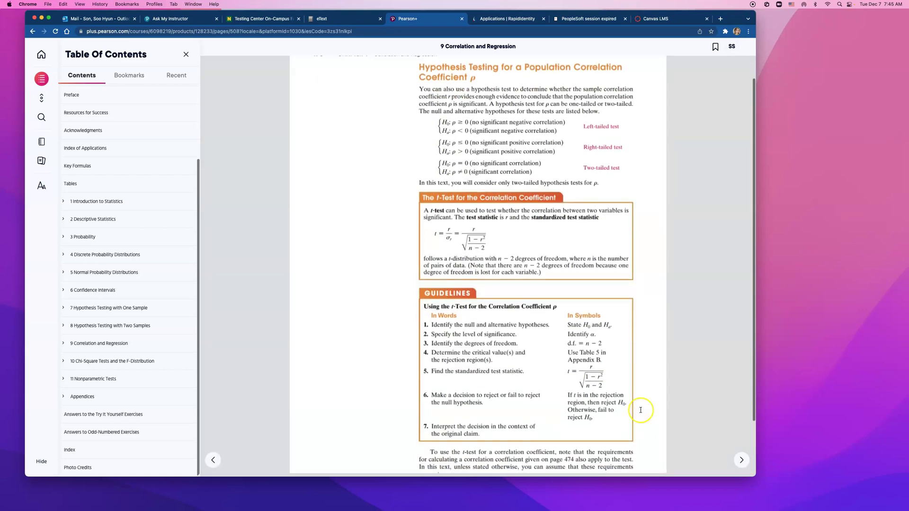
pyautogui.click(497, 251)
pyautogui.click(497, 251)
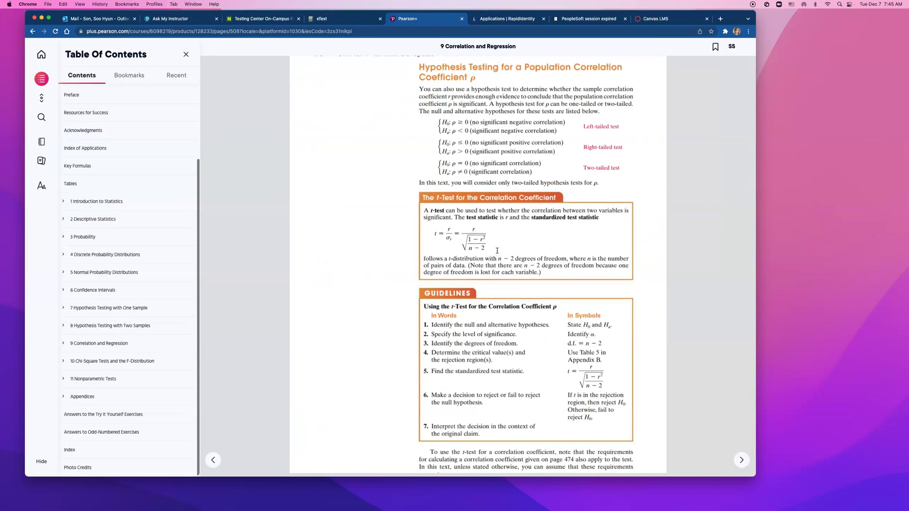
pyautogui.scroll(-4, 683, 304)
pyautogui.scroll(3, 683, 304)
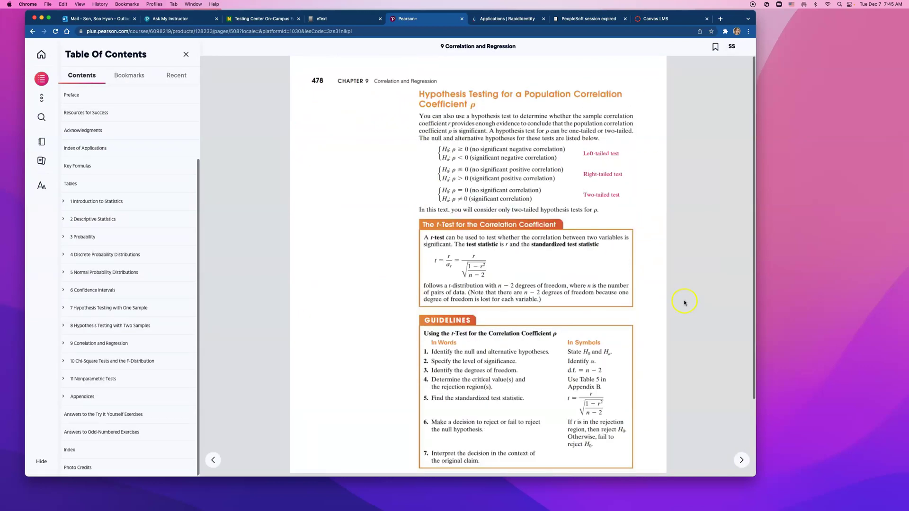
pyautogui.click(465, 283)
pyautogui.scroll(-5, 466, 284)
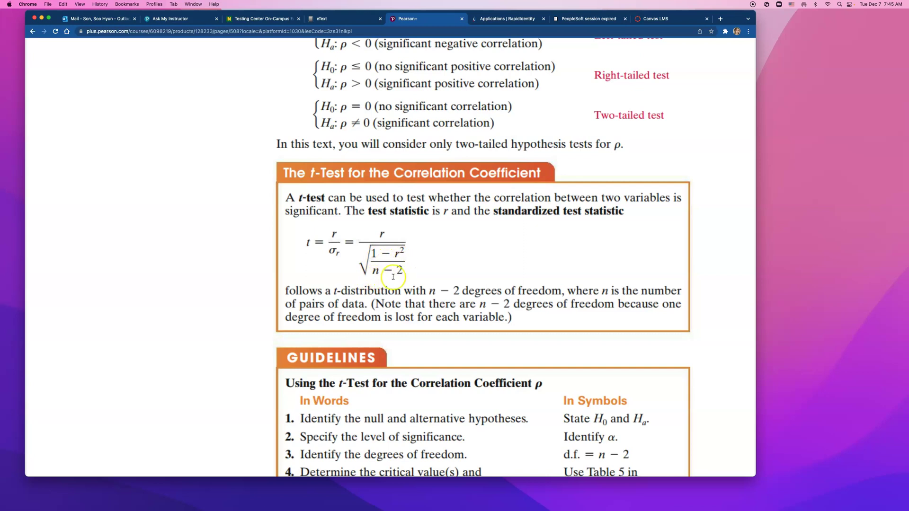
pyautogui.scroll(-5, 399, 276)
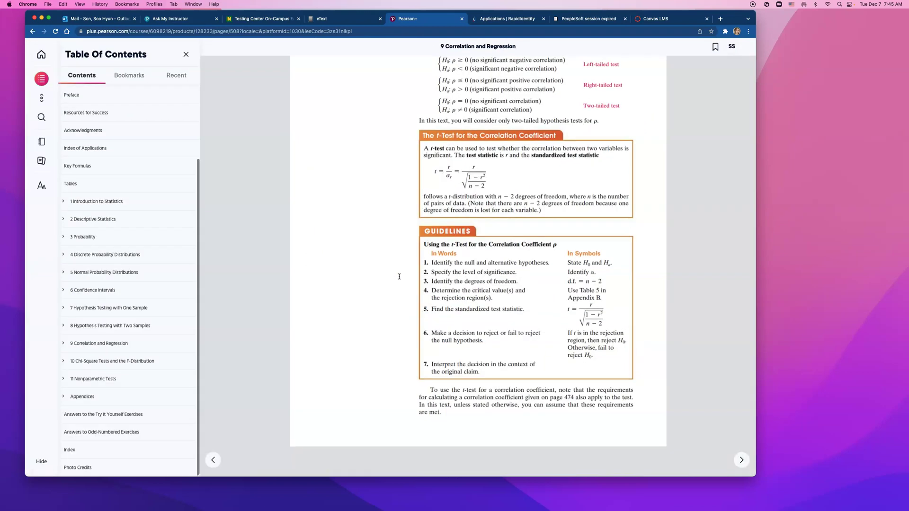
pyautogui.click(172, 19)
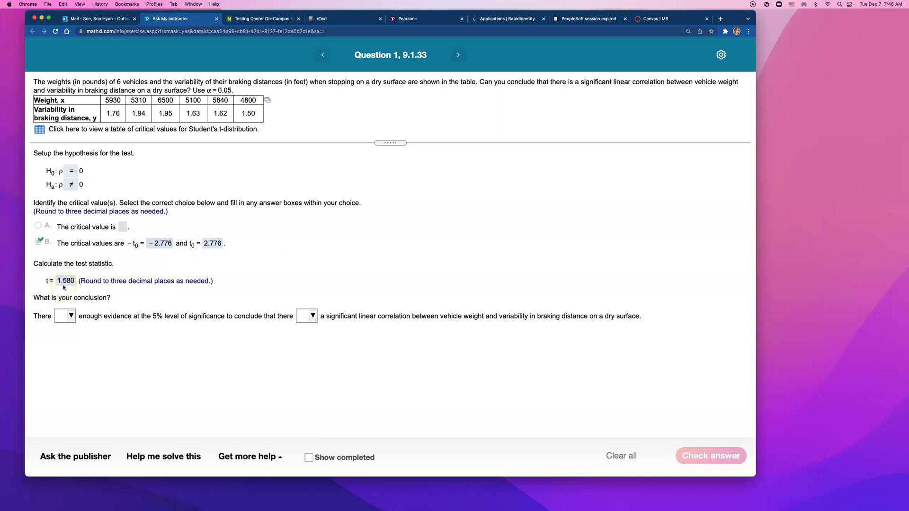
# - Fill the conclusion with 'is not' enough evidence and 'is' a significant correlation, then check the answer
pyautogui.click(67, 321)
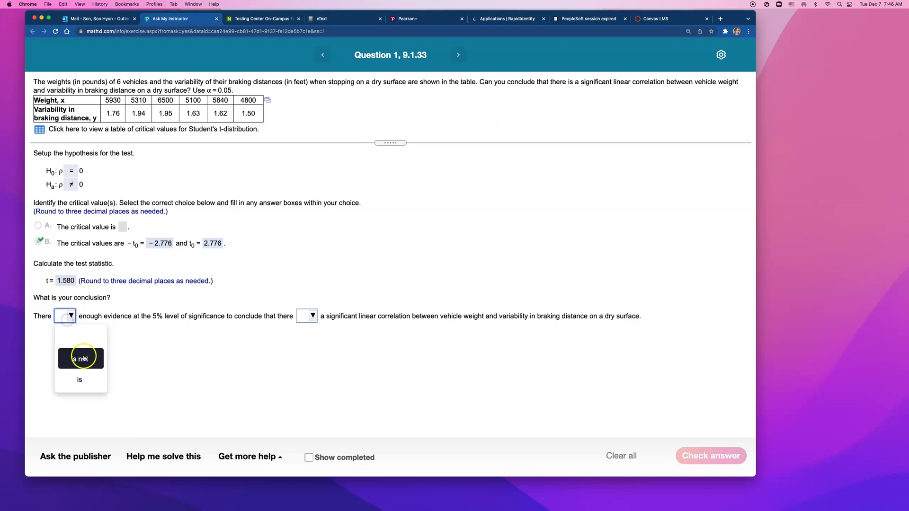
pyautogui.click(81, 360)
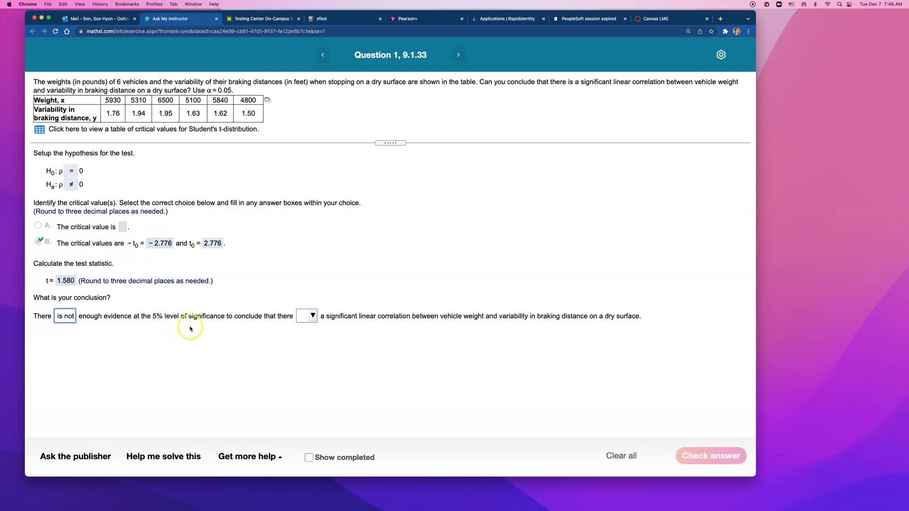
pyautogui.click(305, 317)
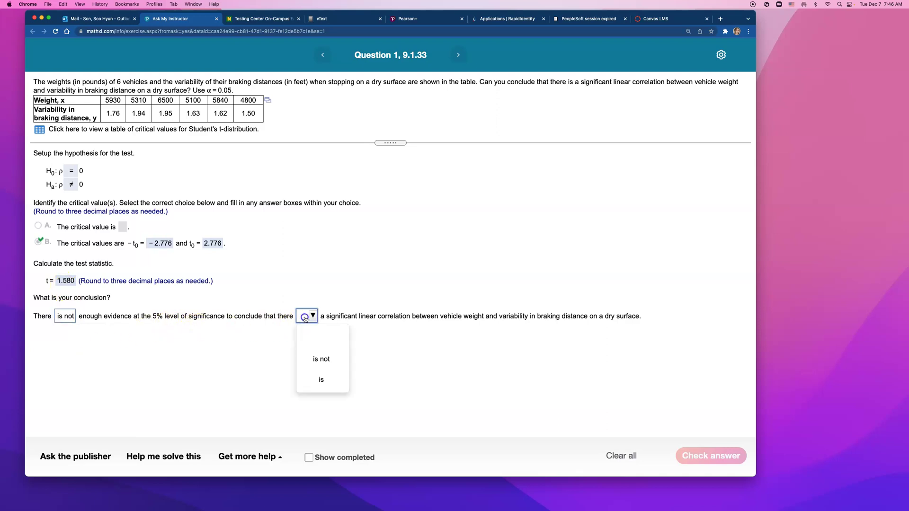
pyautogui.click(321, 379)
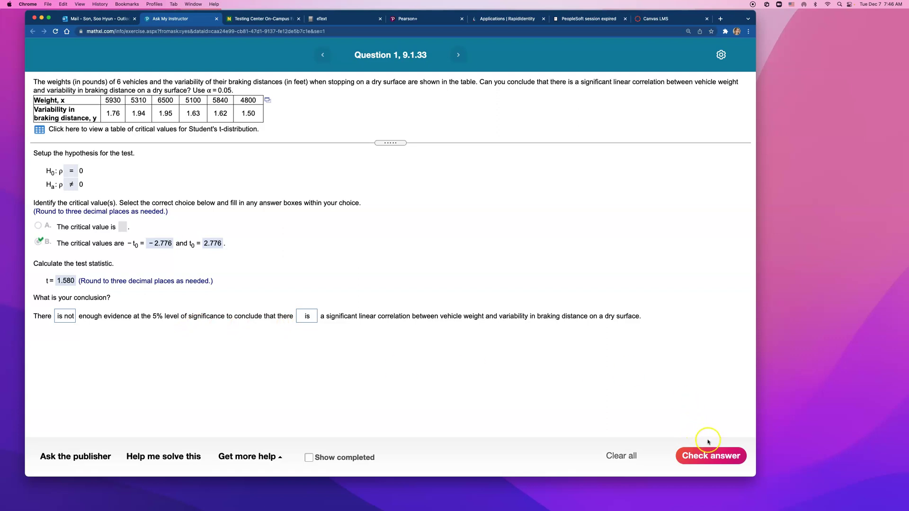
pyautogui.click(710, 456)
pyautogui.click(371, 275)
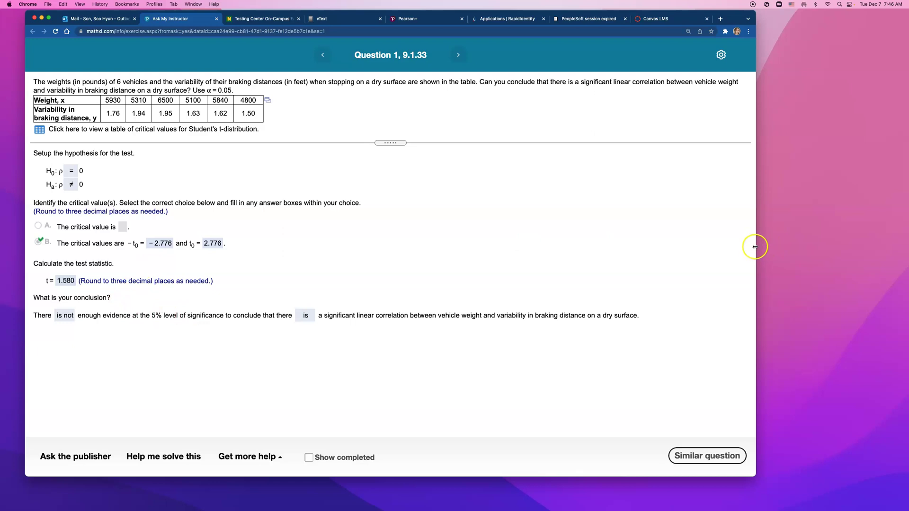
# - Narrow the browser and bring forward StatCrunch's regression results showing slope T-stat 1.5800344
pyautogui.moveTo(755, 245); pyautogui.dragTo(606, 251)
pyautogui.click(646, 252)
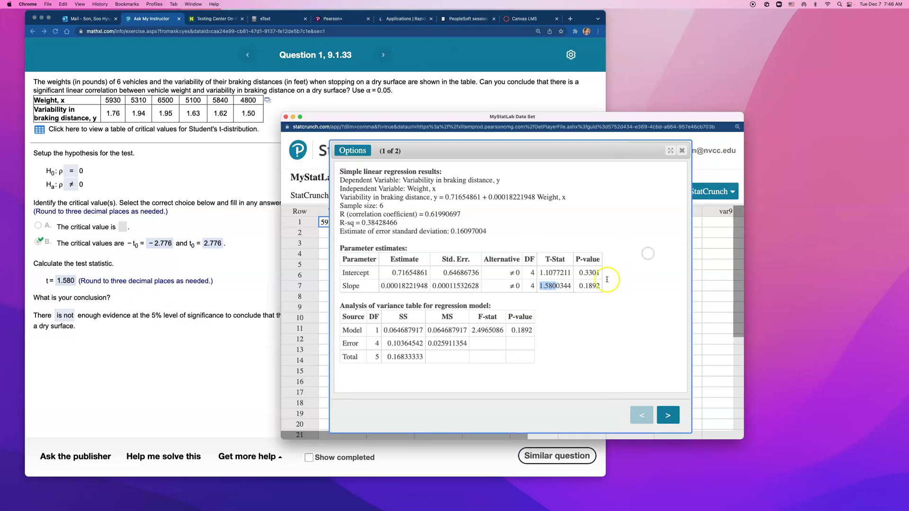